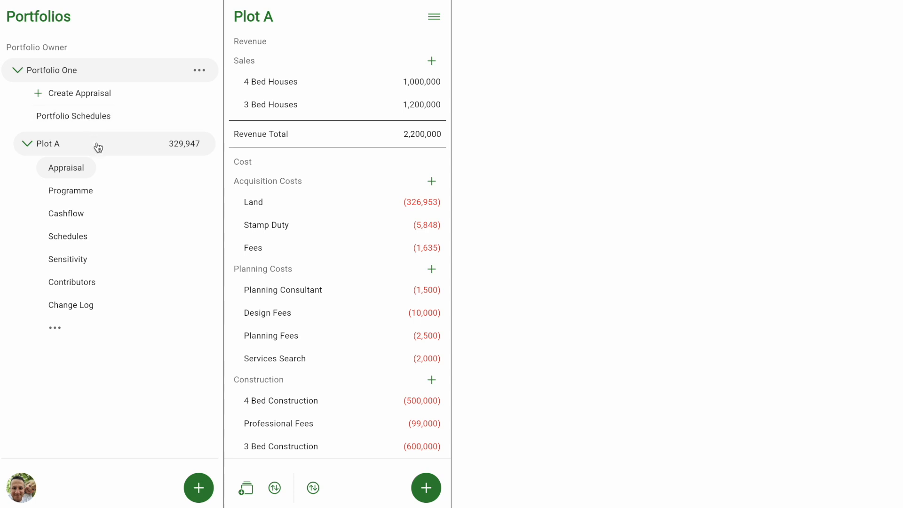
- Create a project schedule named "House types" of type Value for Plot A
left_click(74, 241)
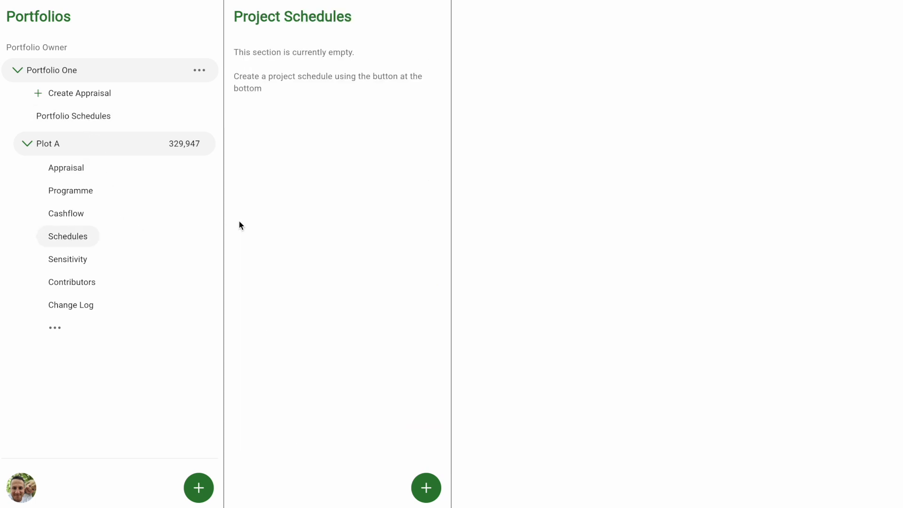
left_click(426, 488)
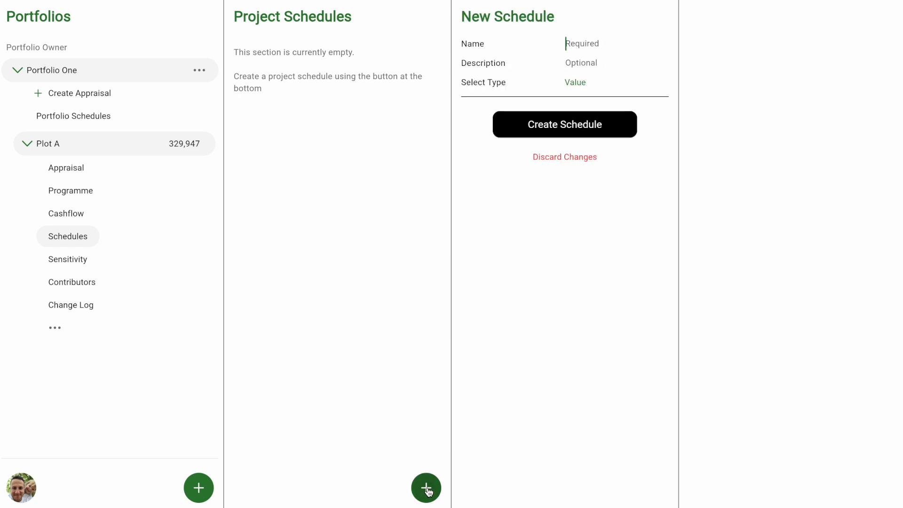
type("House types")
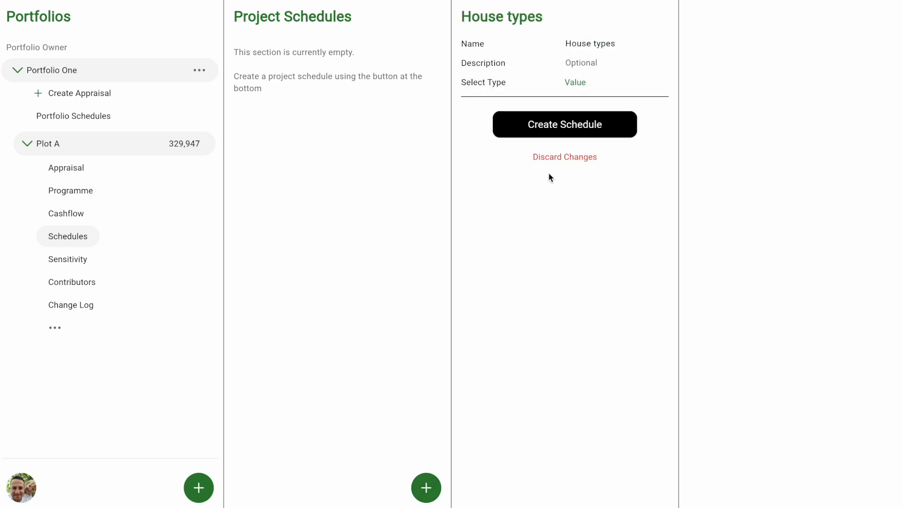
left_click(567, 121)
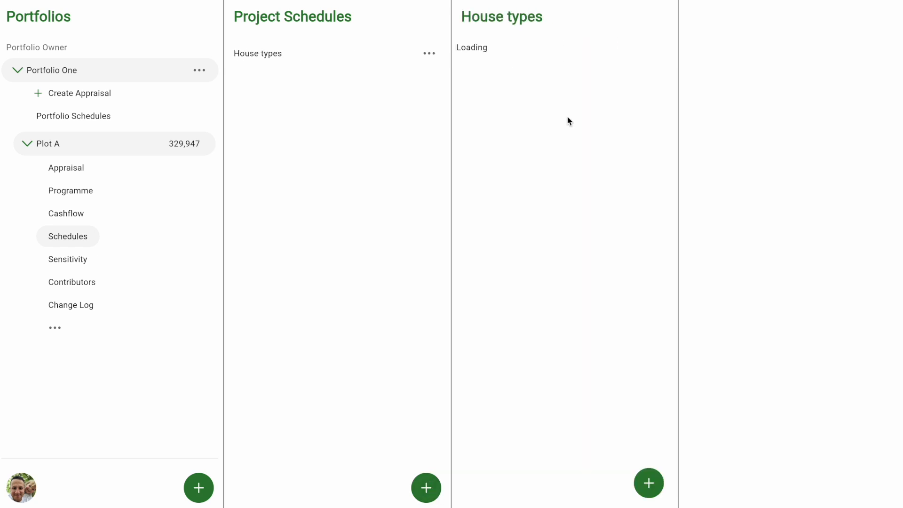
- Add a "4 Bed" item with a value of 2 to the House types schedule
left_click(649, 485)
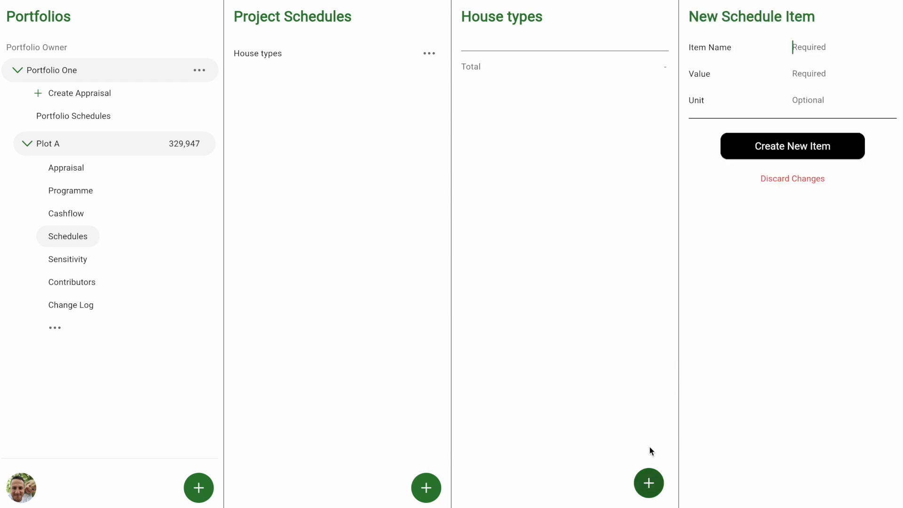
type("4 Bed")
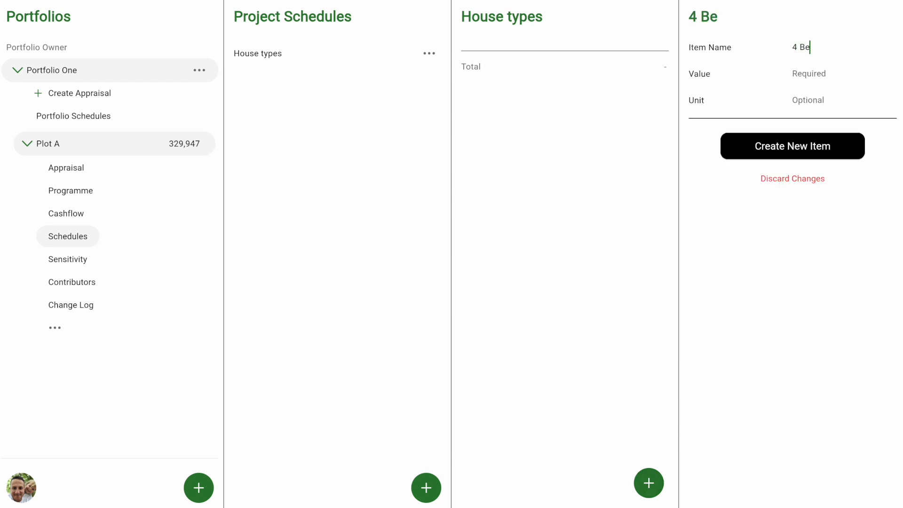
left_click(812, 73)
type("2")
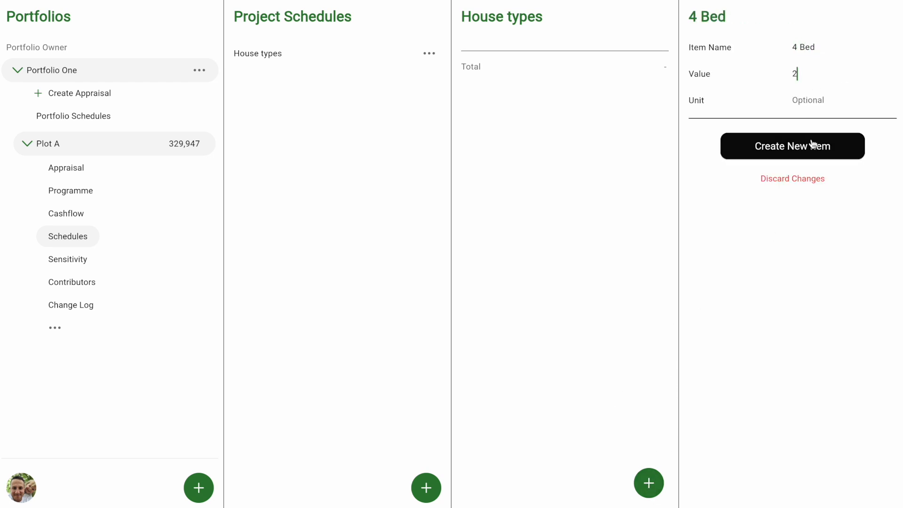
left_click(812, 141)
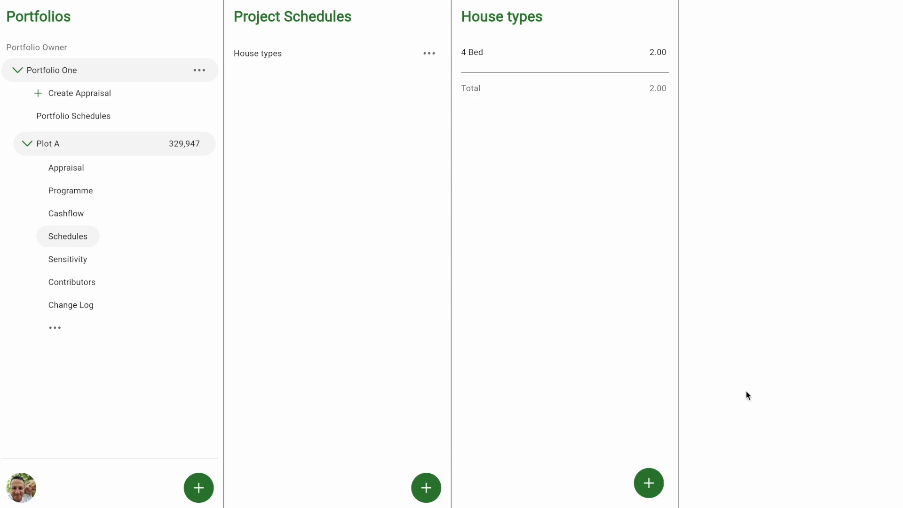
- Add a "3 Bed" item with a value of 3 to the House types schedule
left_click(660, 481)
type("3 Bed")
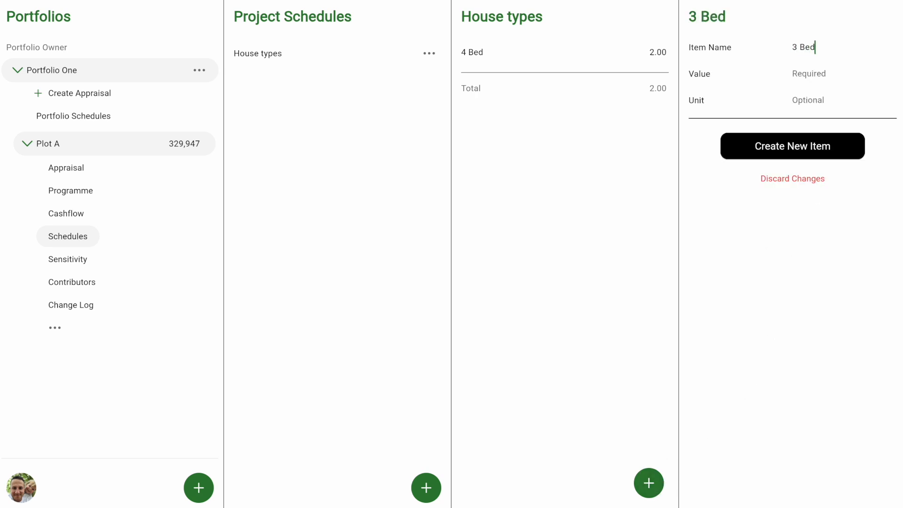
left_click(806, 71)
type("3")
left_click(817, 148)
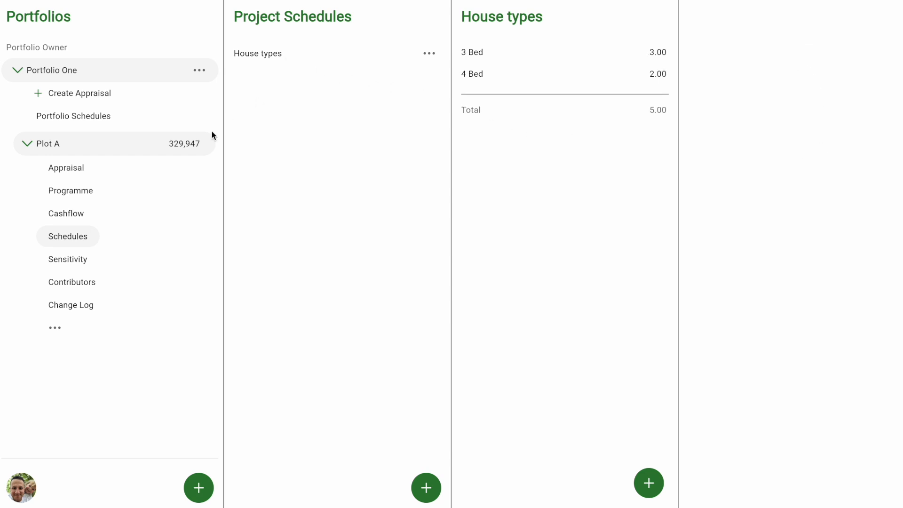
- In Plot A's appraisal, link the 4 Bed Houses sales quantity to the 4 Bed item of the House types schedule and save
left_click(73, 174)
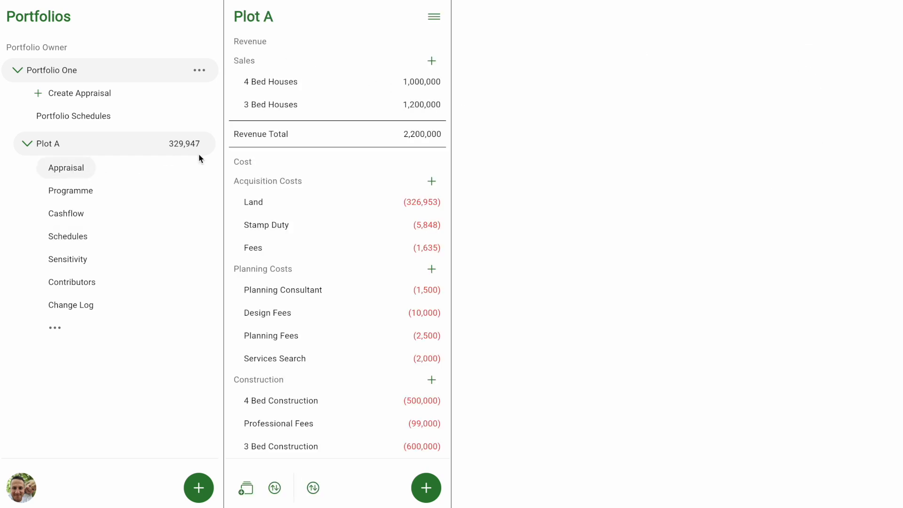
left_click(287, 85)
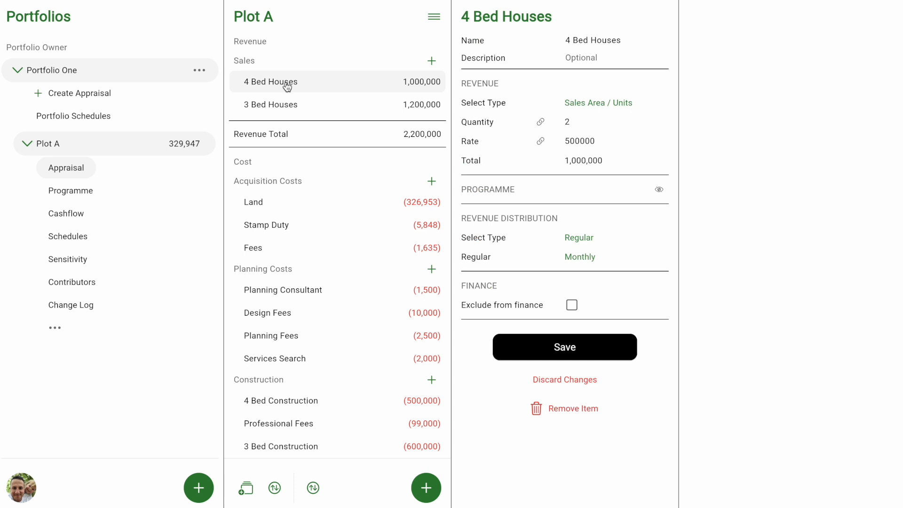
left_click(541, 121)
left_click(875, 210)
left_click(878, 261)
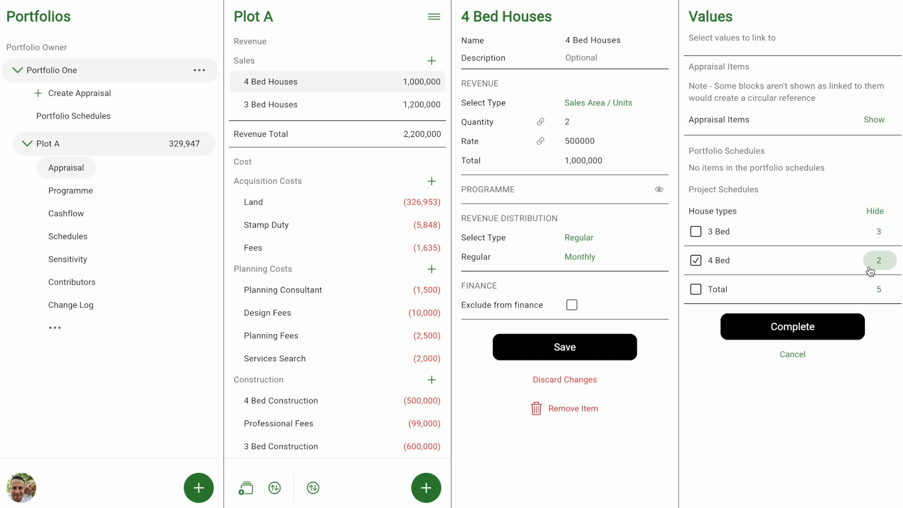
left_click(795, 327)
left_click(567, 371)
- Link the 3 Bed Houses sales quantity to the 3 Bed item of the House types schedule and save
left_click(343, 107)
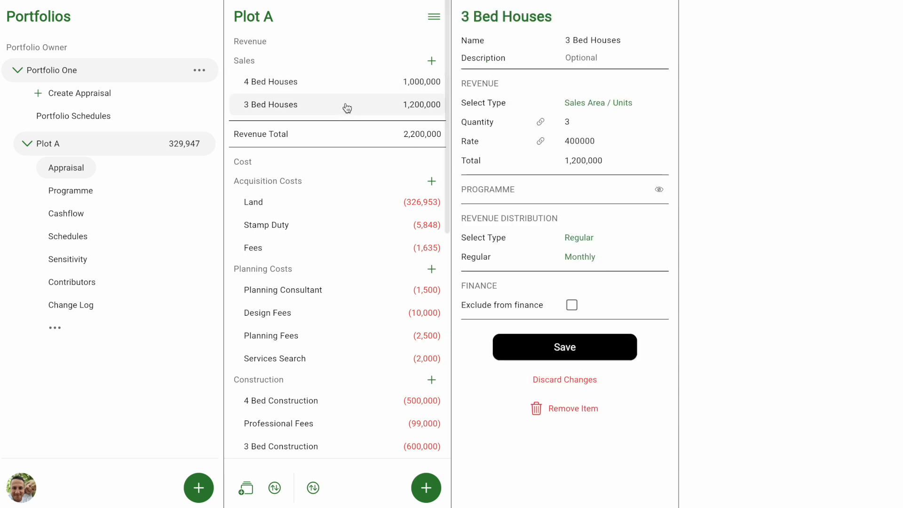
left_click(541, 122)
left_click(873, 212)
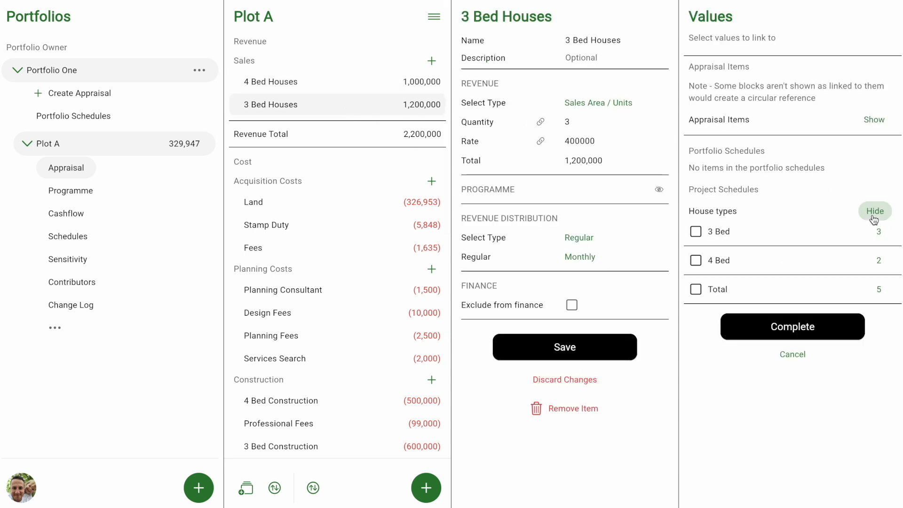
left_click(805, 326)
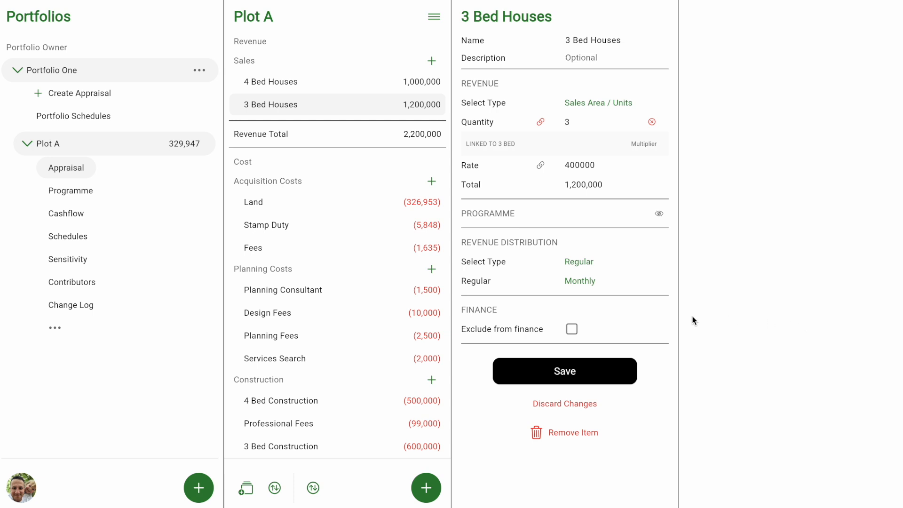
left_click(578, 374)
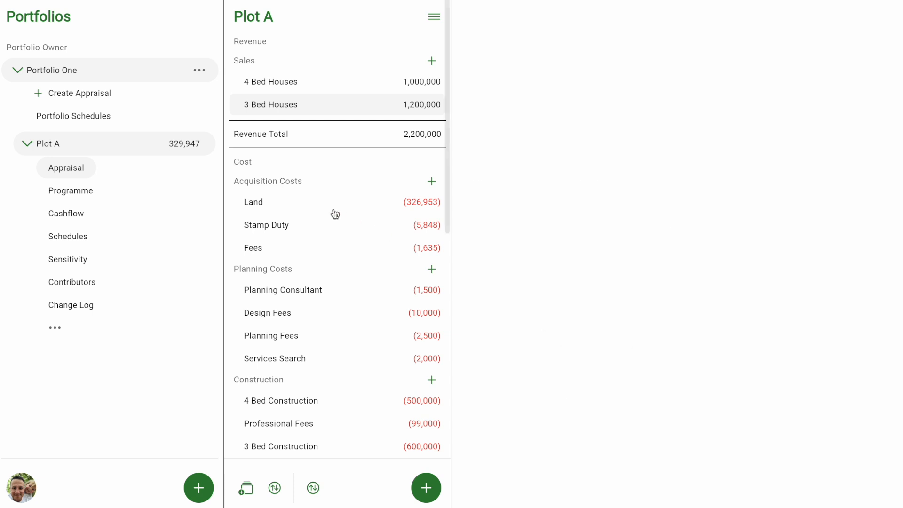
- Change the Design Fees planning cost to the Calculated type with a rate of 2,000
scroll(320, 272, "down", 1)
scroll(320, 272, "down", 1)
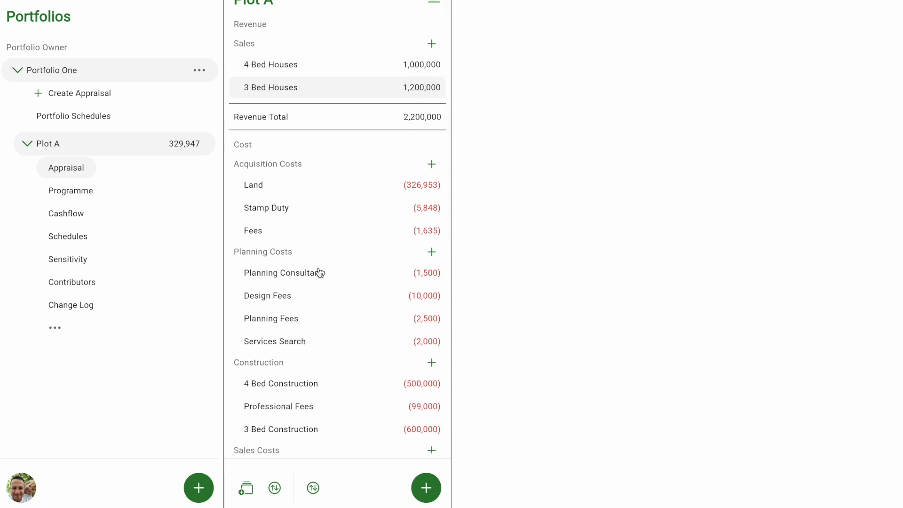
left_click(315, 297)
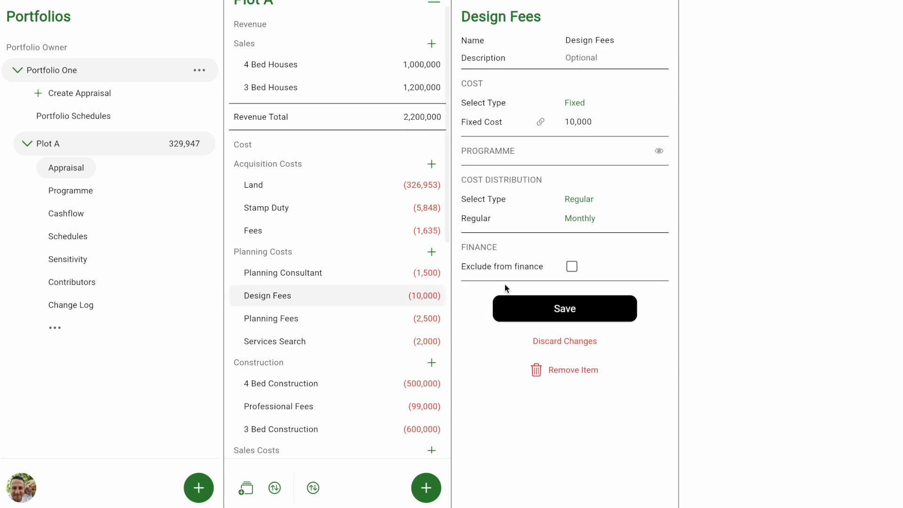
left_click(581, 107)
left_click(580, 131)
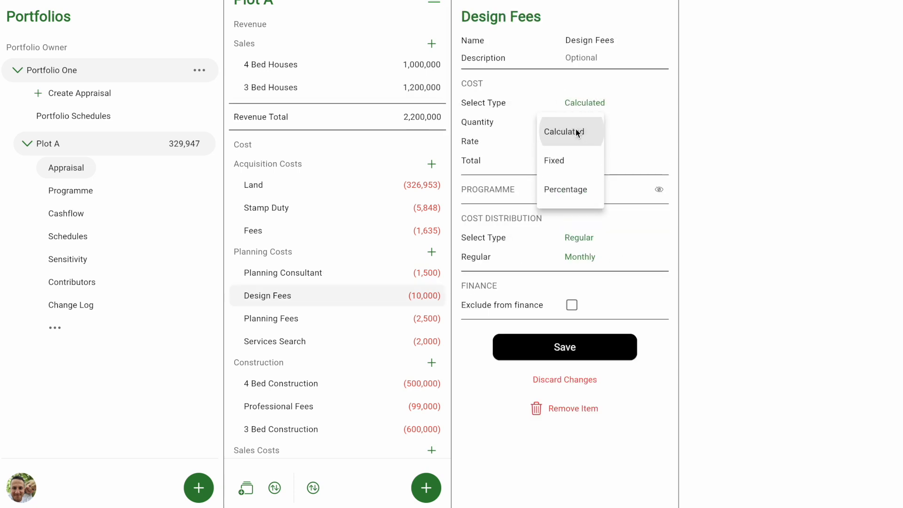
type("2,000")
- Link the Design Fees quantity to the Total of the House types schedule and save the item
left_click(541, 122)
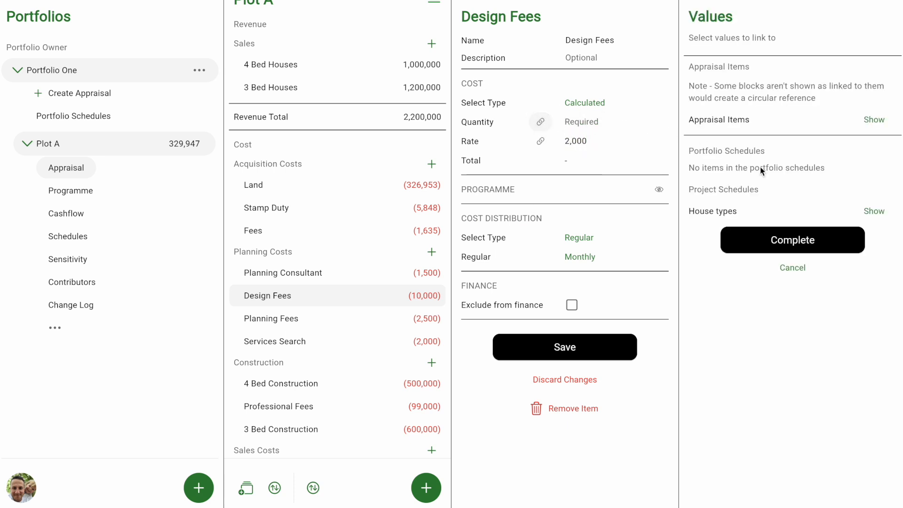
left_click(875, 212)
left_click(878, 289)
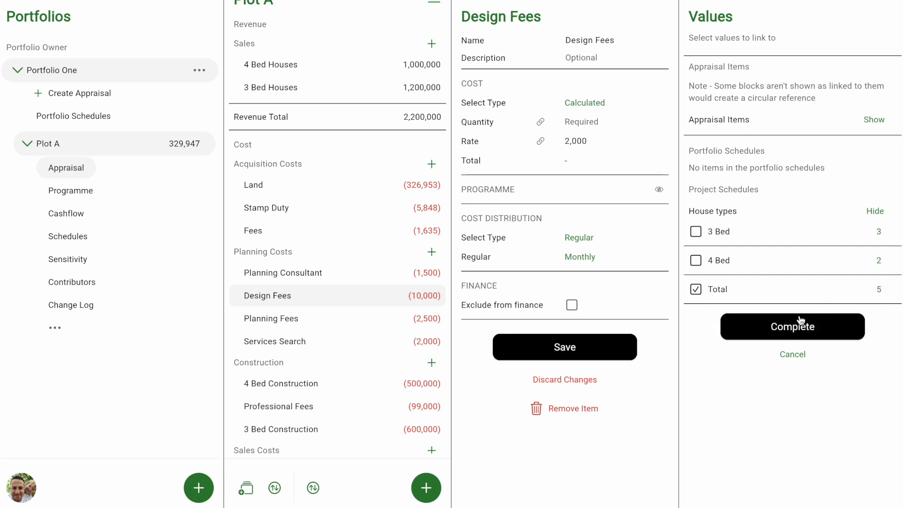
left_click(796, 329)
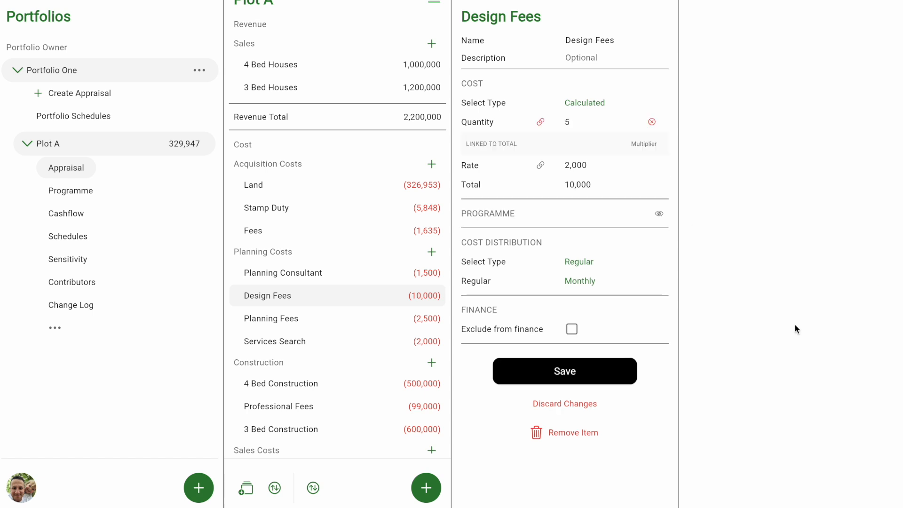
left_click(576, 371)
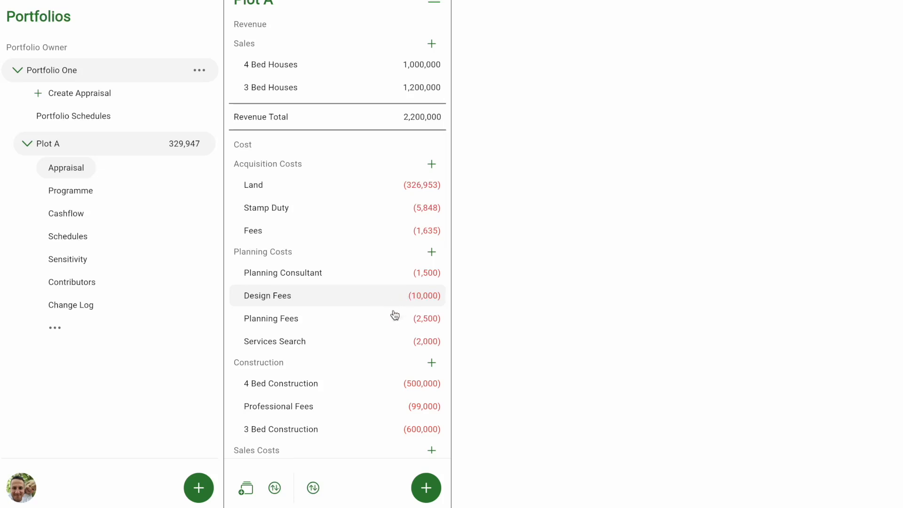
- Change the Planning Fees cost to the Calculated type with a rate of 500
left_click(368, 323)
left_click(574, 107)
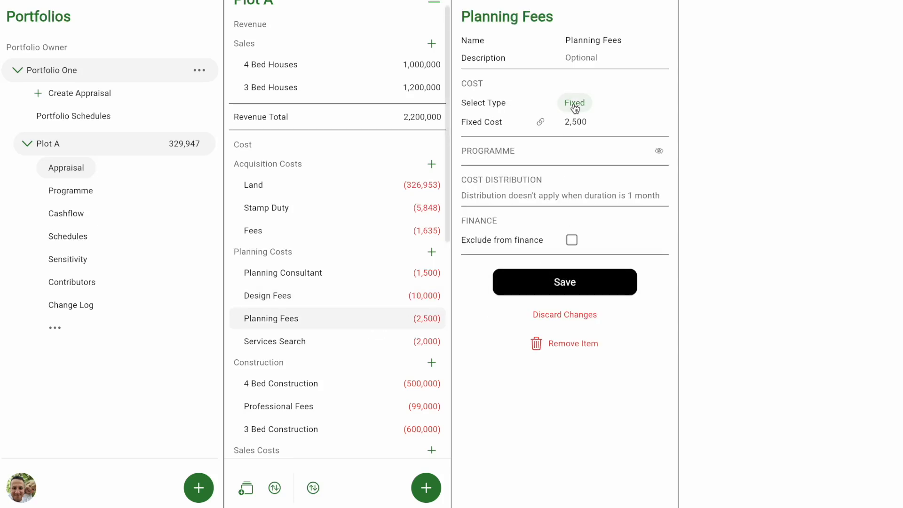
left_click(580, 133)
left_click(573, 141)
type("500")
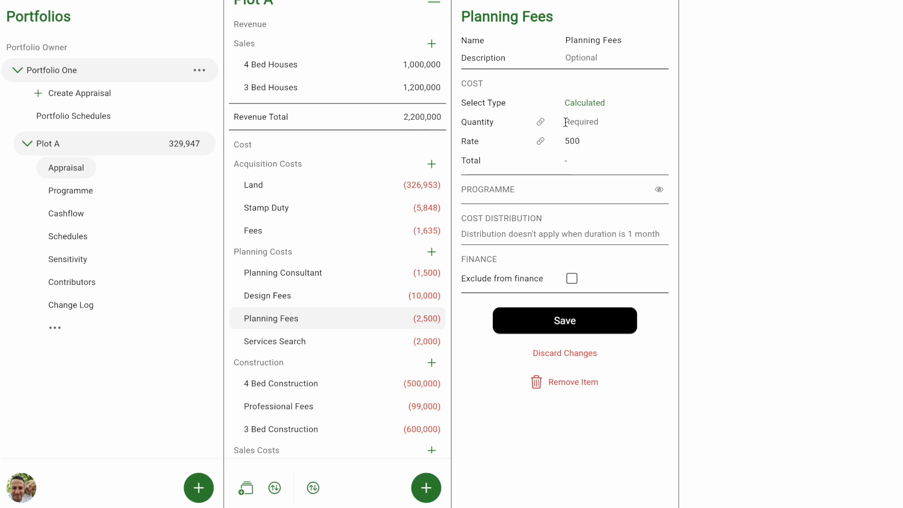
- Link the Planning Fees quantity to the Total of the House types schedule
left_click(540, 122)
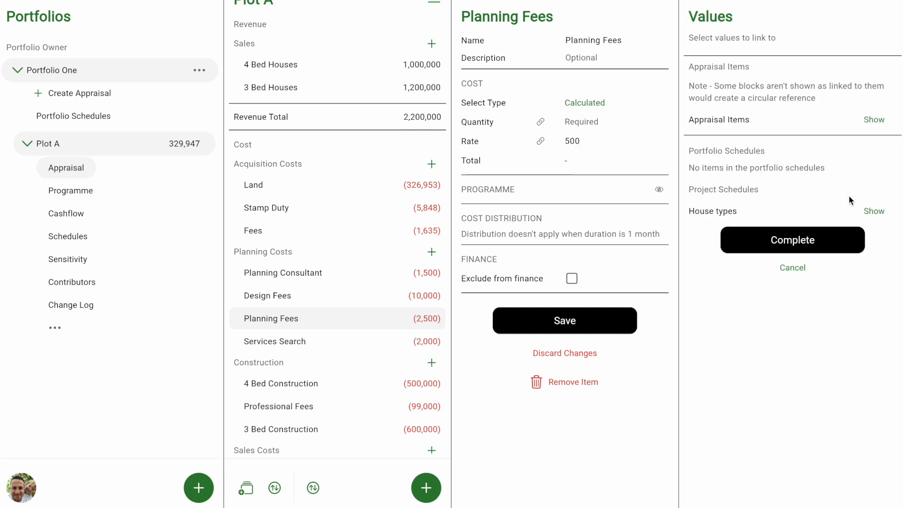
left_click(873, 211)
left_click(803, 326)
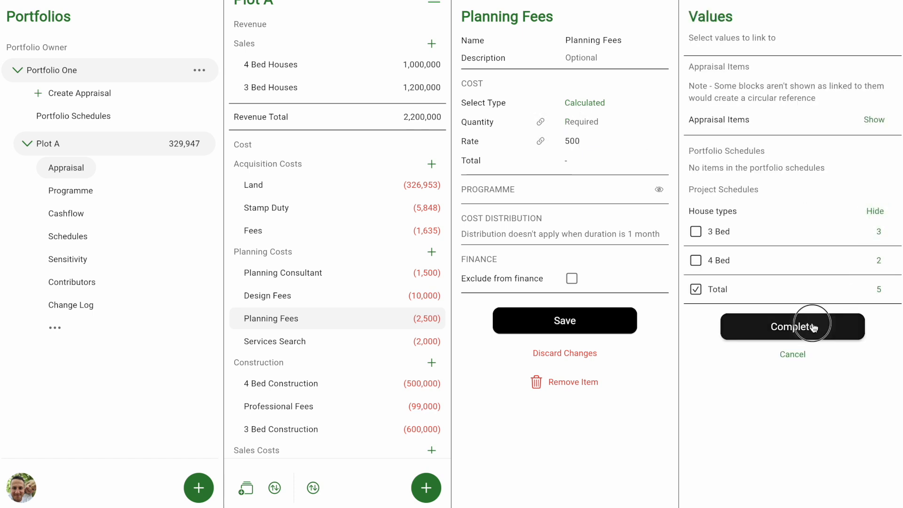
- Link the 4 Bed Construction quantity to the 4 Bed item of the House types schedule and save
scroll(375, 336, "down", 1)
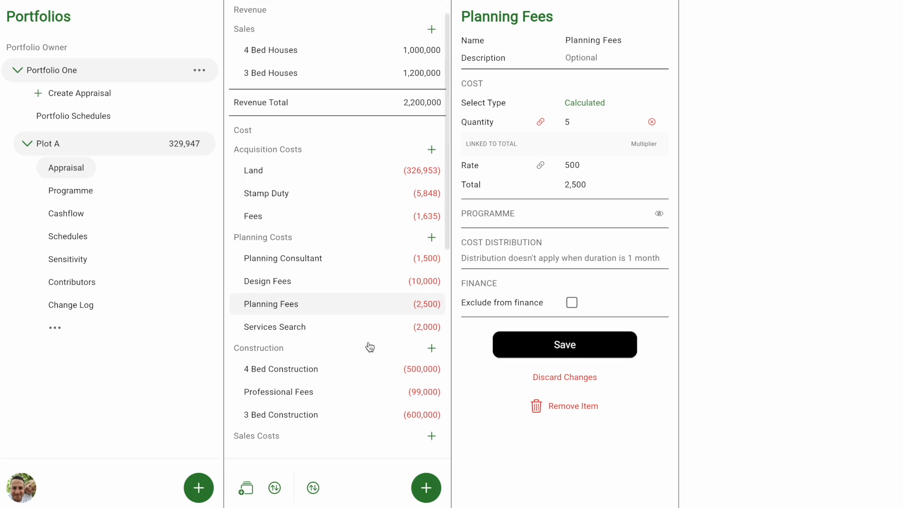
left_click(351, 345)
left_click(542, 123)
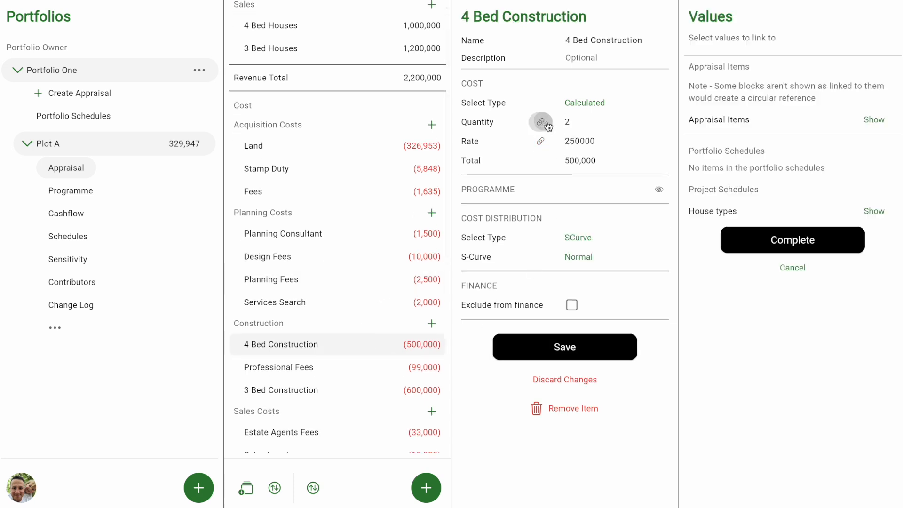
left_click(873, 212)
left_click(878, 260)
left_click(804, 325)
left_click(583, 370)
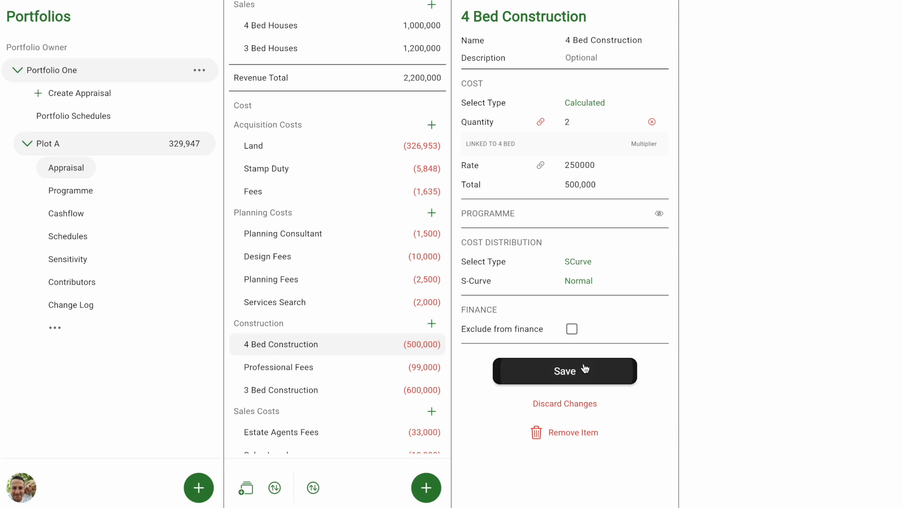
- Link the 3 Bed Construction quantity to the 3 Bed item of the House types schedule and save
left_click(348, 390)
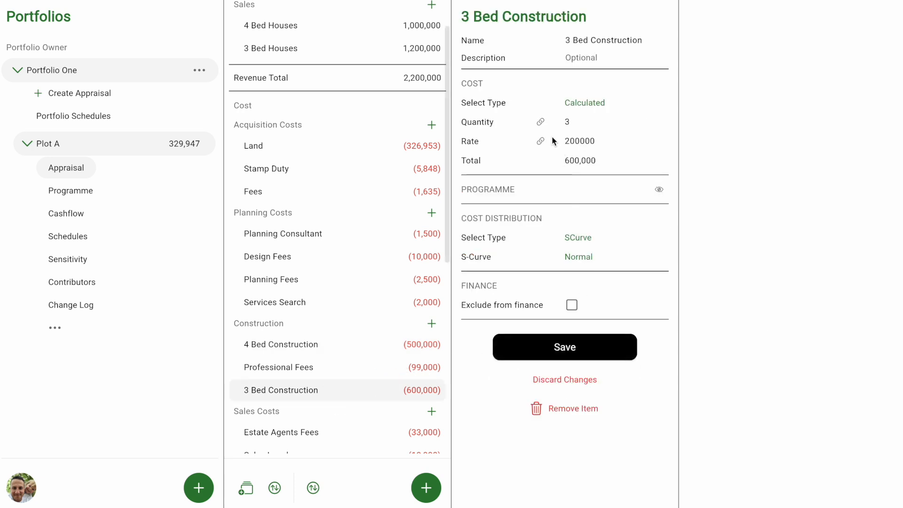
left_click(541, 122)
left_click(874, 212)
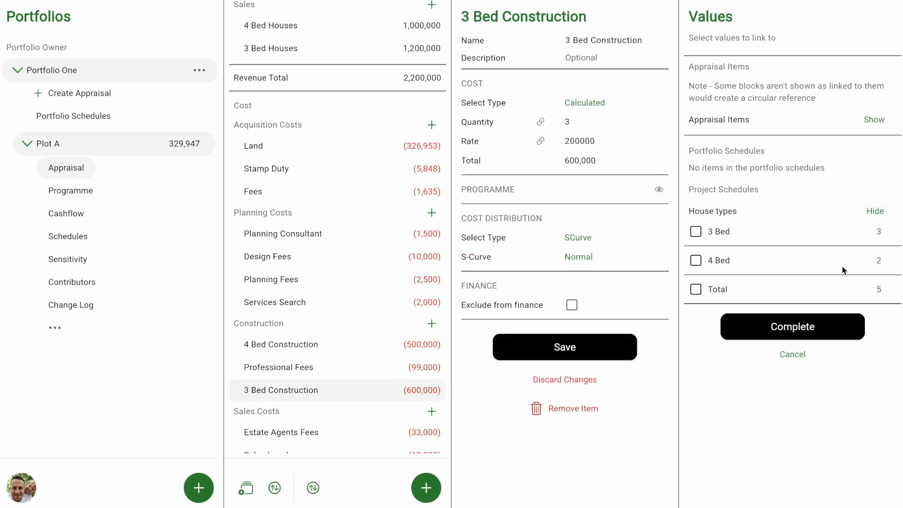
left_click(722, 235)
left_click(808, 328)
left_click(620, 371)
- Link the Sales Legal cost's quantity to the Total of the House types schedule and save the item
scroll(377, 347, "down", 3)
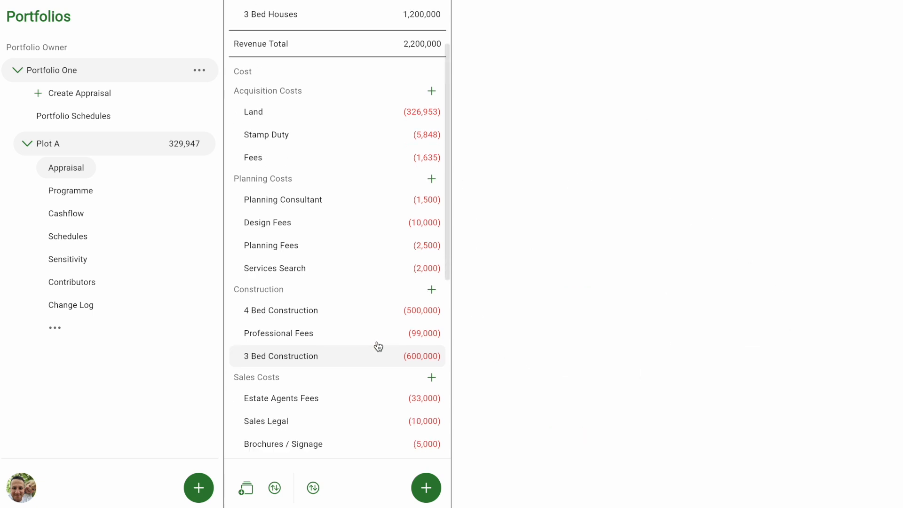
left_click(330, 303)
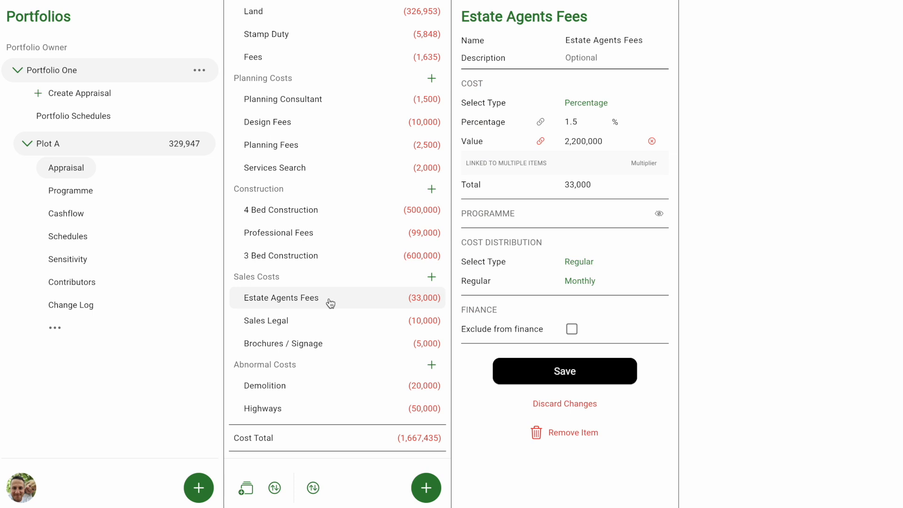
left_click(338, 325)
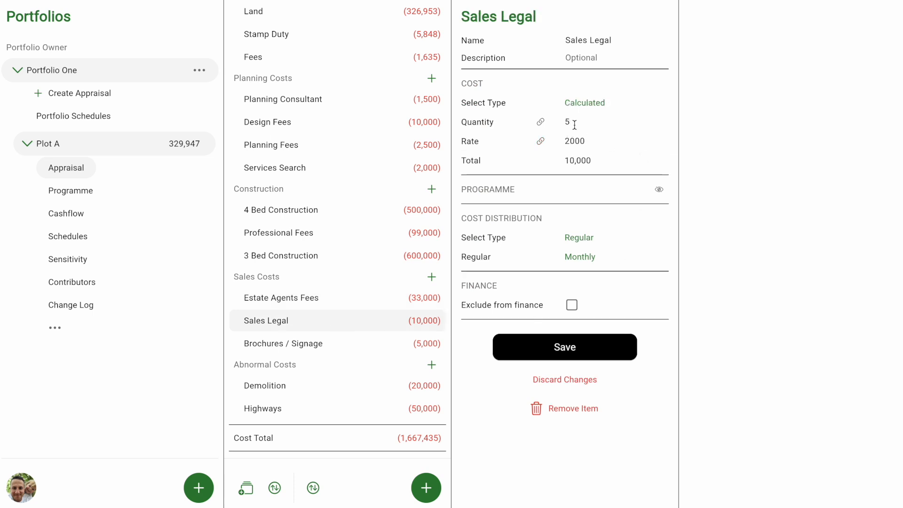
left_click(542, 123)
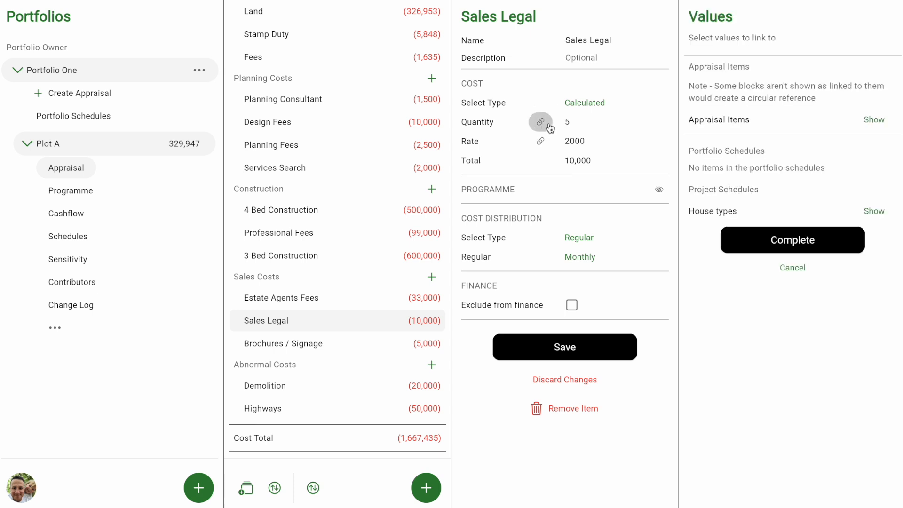
left_click(873, 213)
left_click(878, 289)
left_click(802, 331)
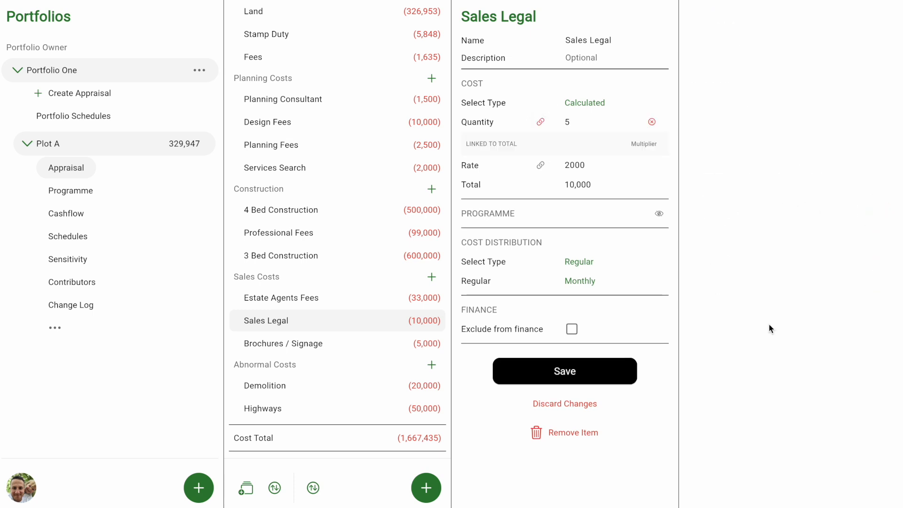
left_click(566, 370)
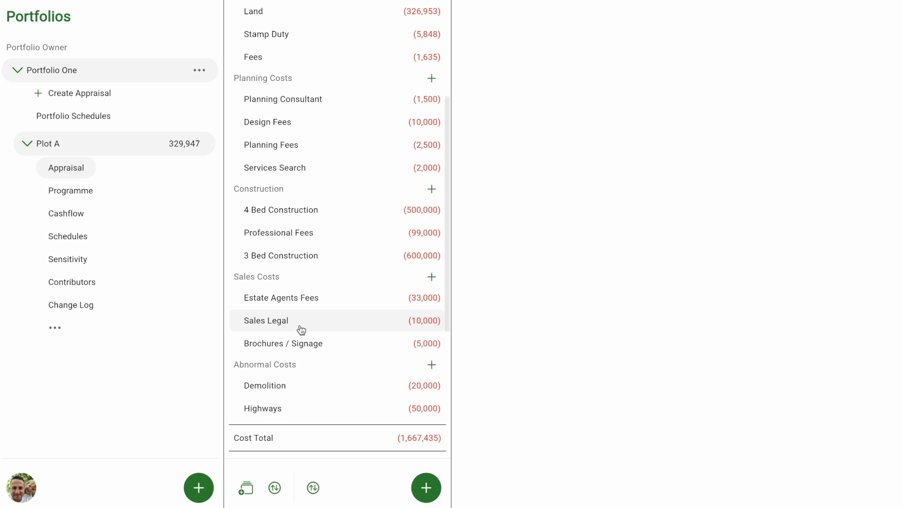
- Set the 4 Bed item's value to 3 in Plot A's House types schedule and review the appraisal figures
scroll(363, 382, "down", 2)
scroll(363, 385, "down", 4)
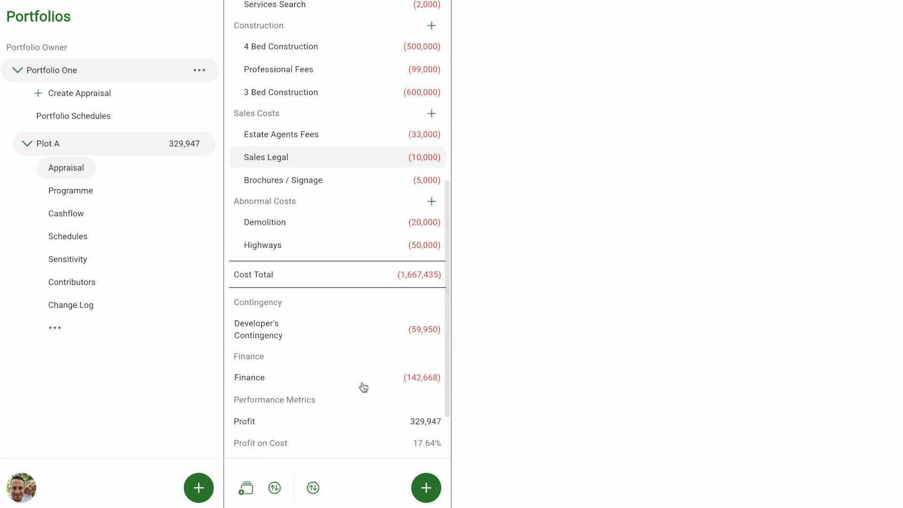
scroll(363, 386, "up", 10)
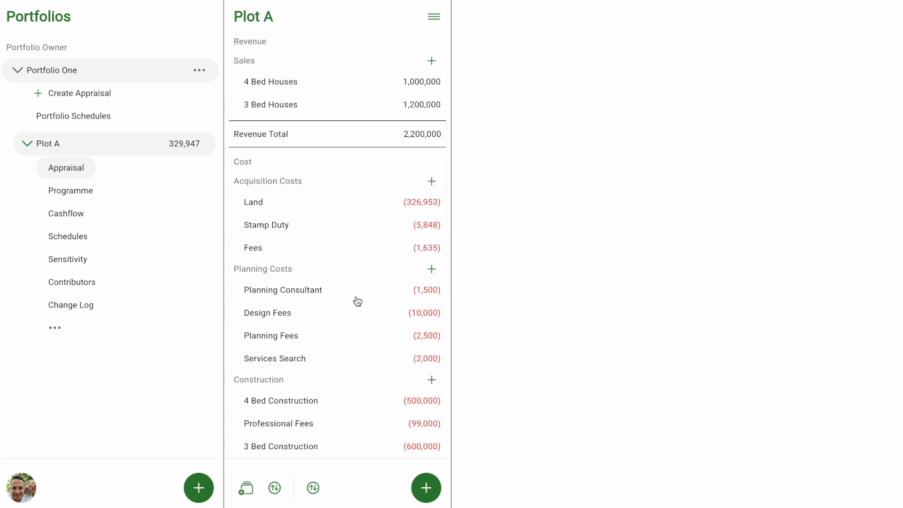
left_click(89, 240)
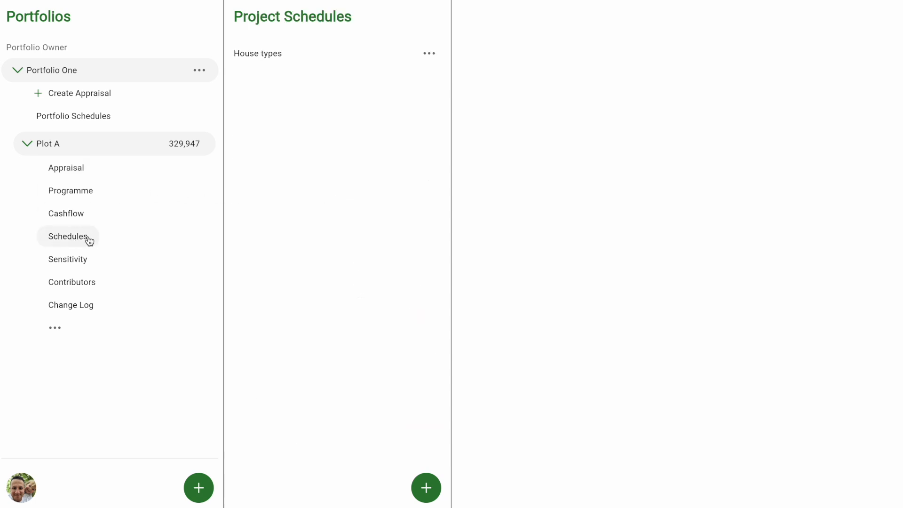
left_click(378, 57)
left_click(648, 76)
left_click(805, 74)
key("BackSpace")
type("3")
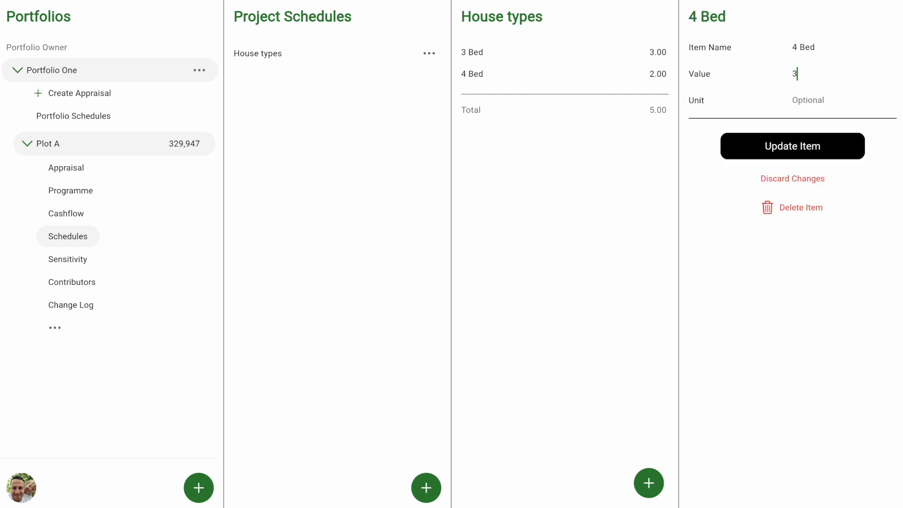
left_click(804, 150)
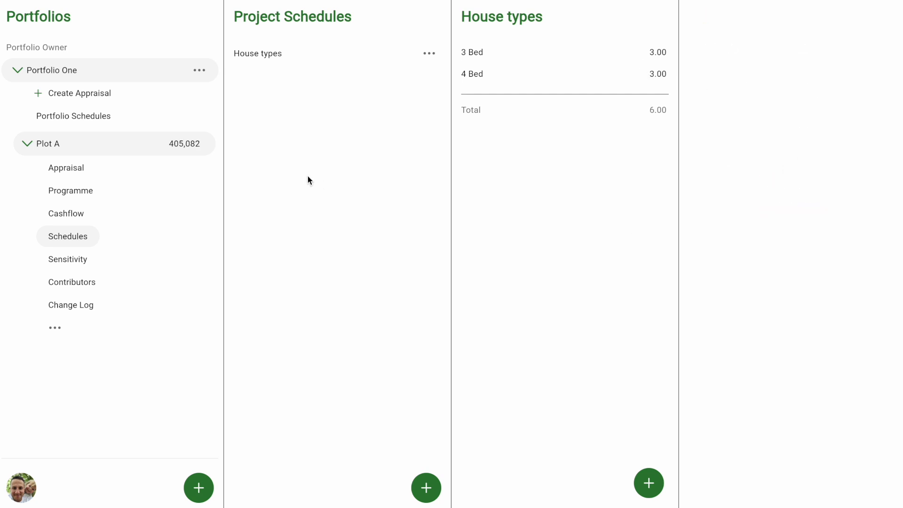
left_click(73, 171)
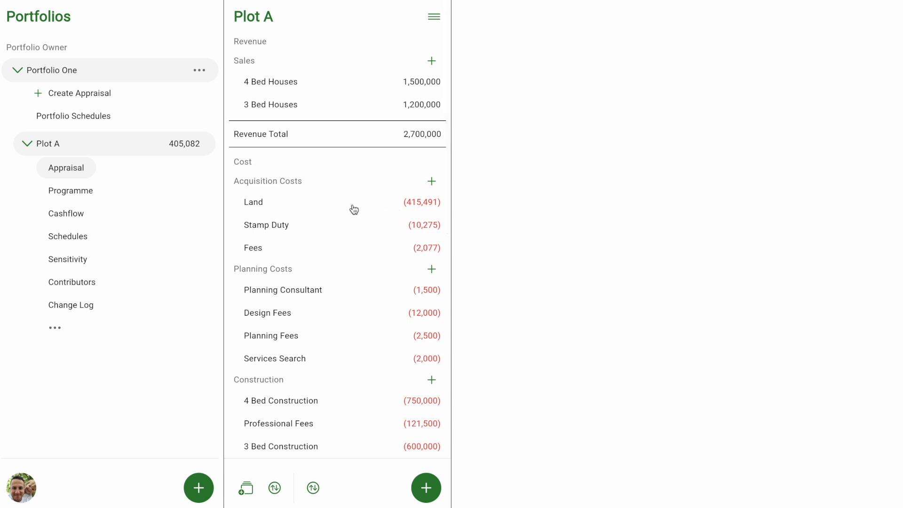
scroll(347, 204, "down", 9)
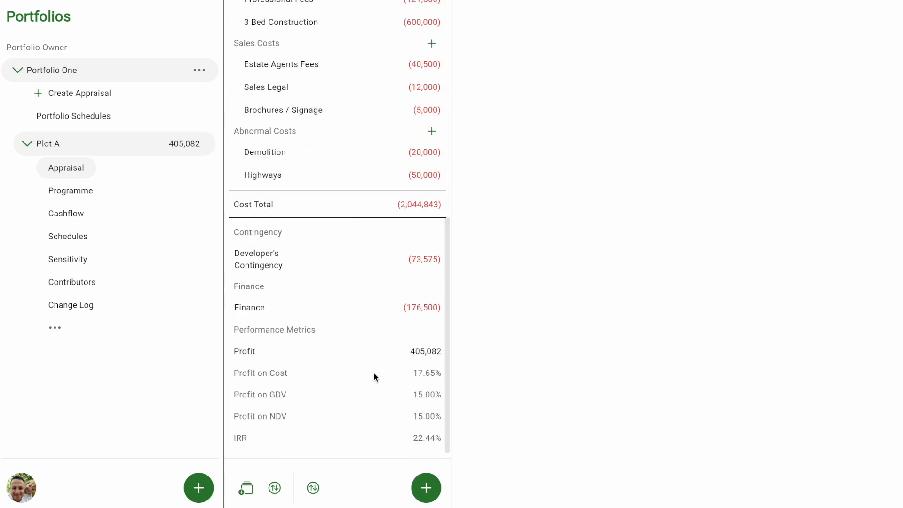
scroll(374, 396, "up", 10)
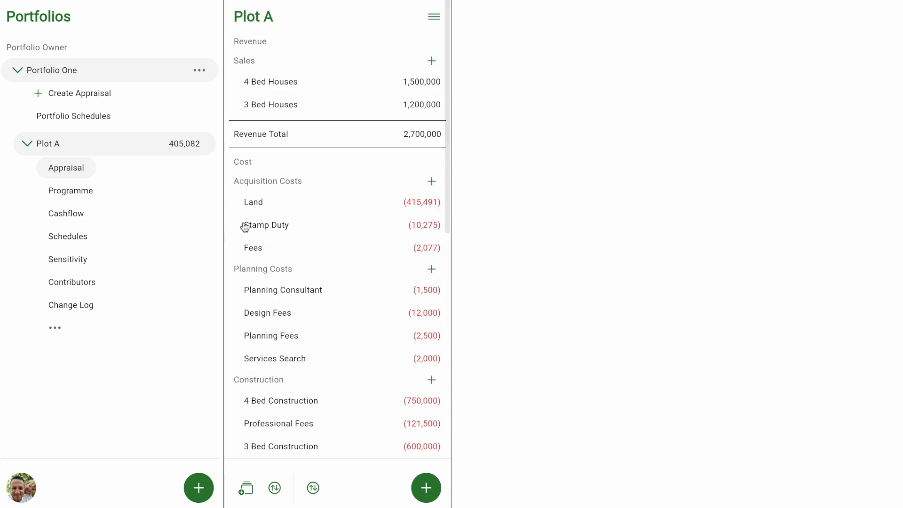
- Set the 4 Bed item's value back to 2 in Plot A's House types schedule
left_click(66, 237)
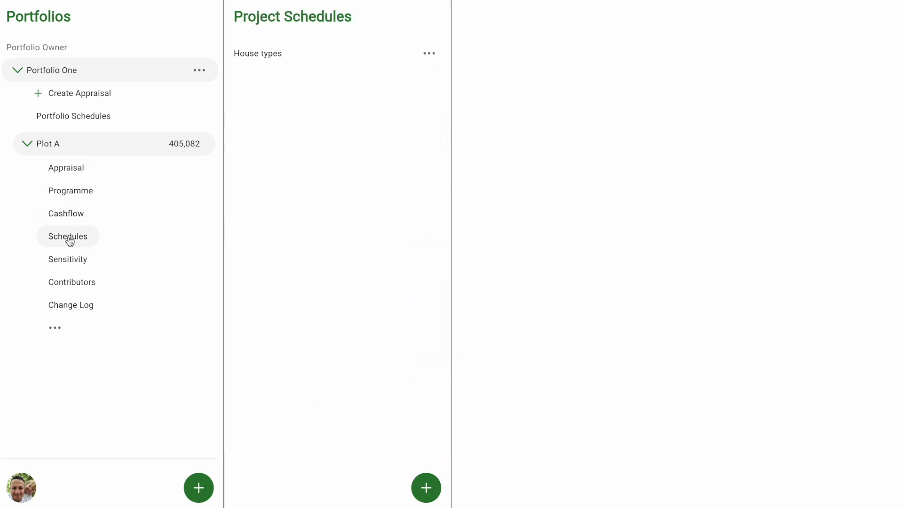
left_click(344, 56)
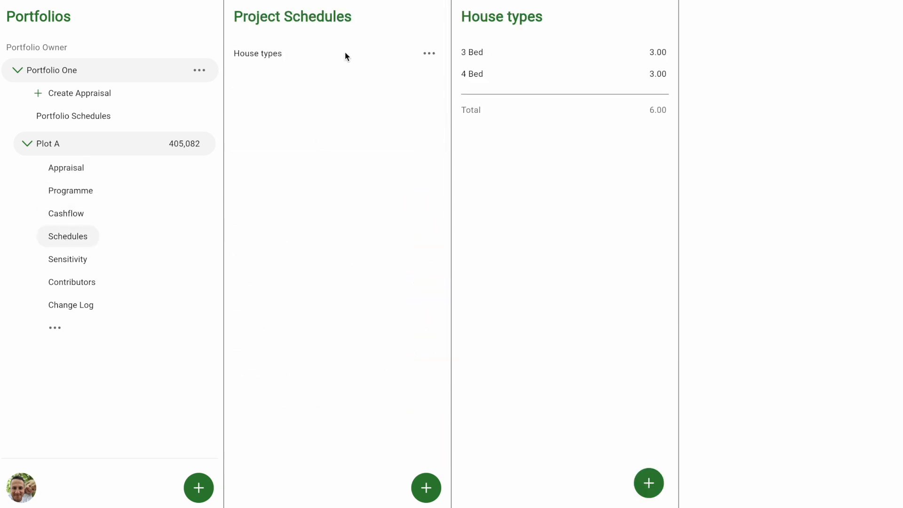
left_click(492, 76)
key("BackSpace")
type("2")
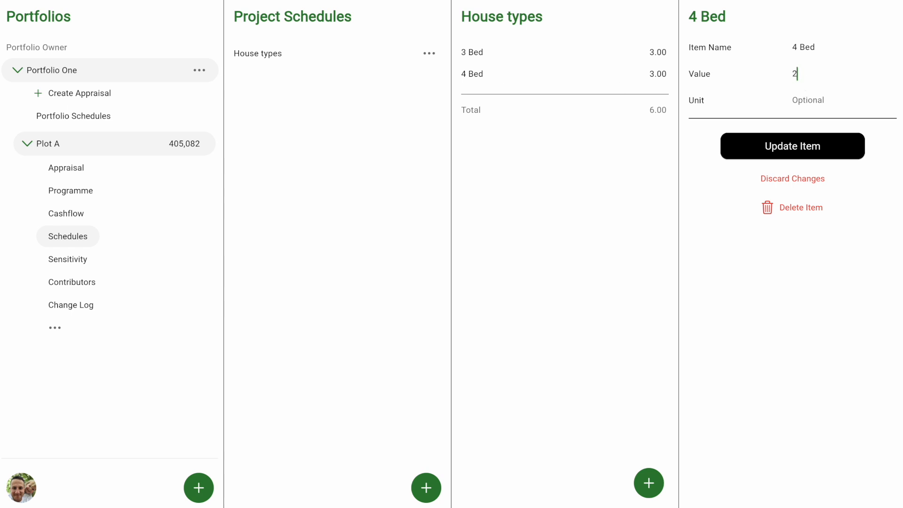
left_click(800, 146)
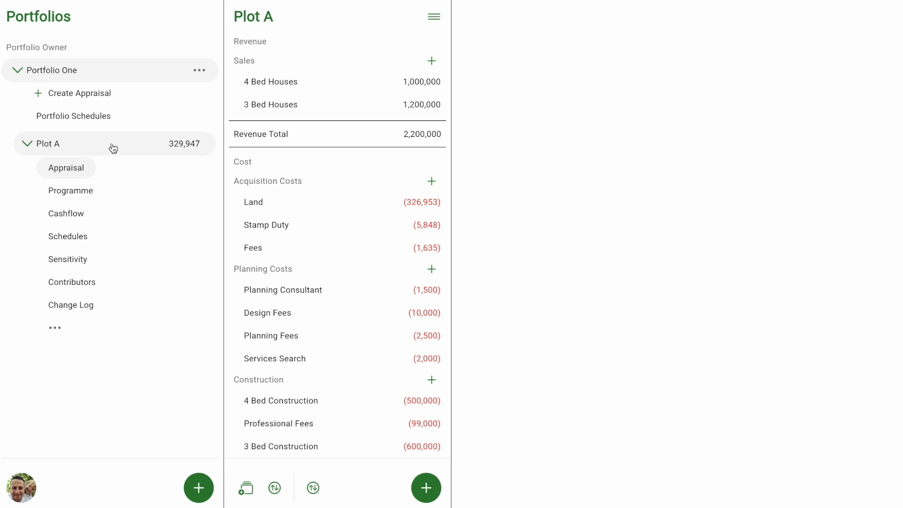
- Create a portfolio-level schedule named Sale Values with the Value type in Portfolio One
left_click(86, 122)
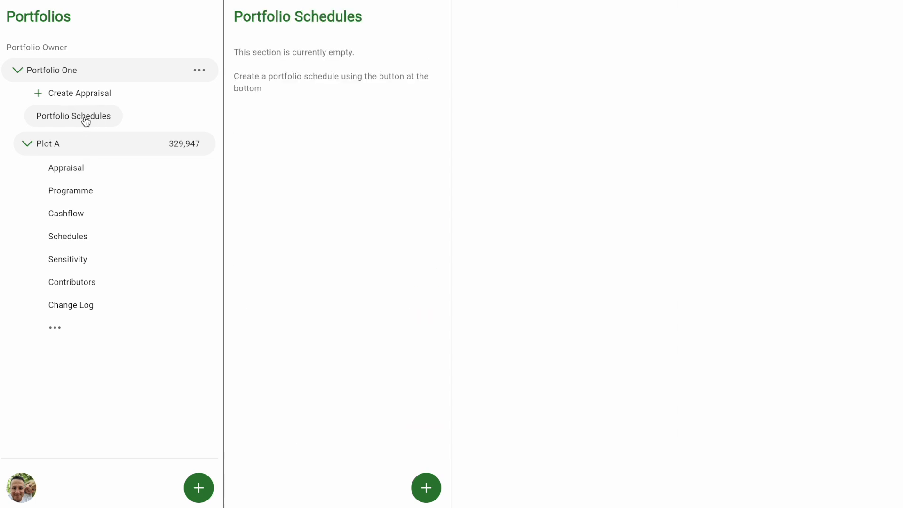
left_click(425, 487)
type("Sale Values")
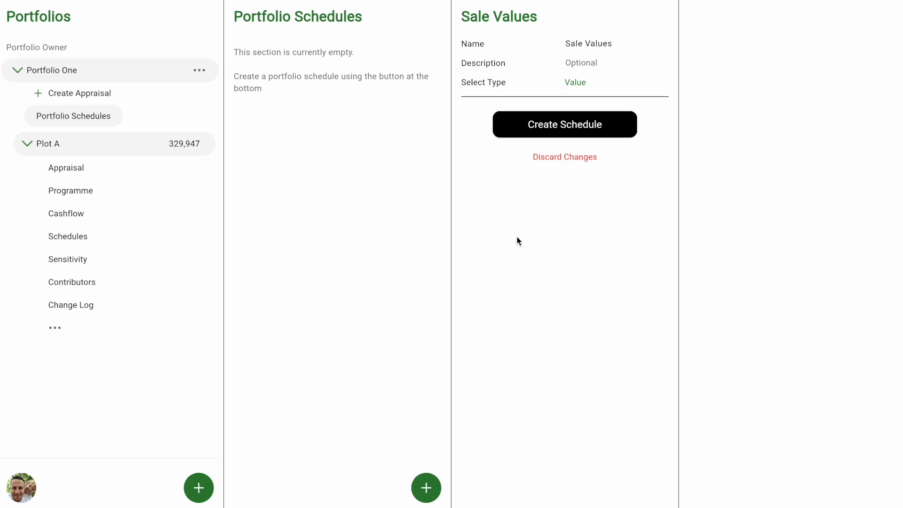
left_click(571, 124)
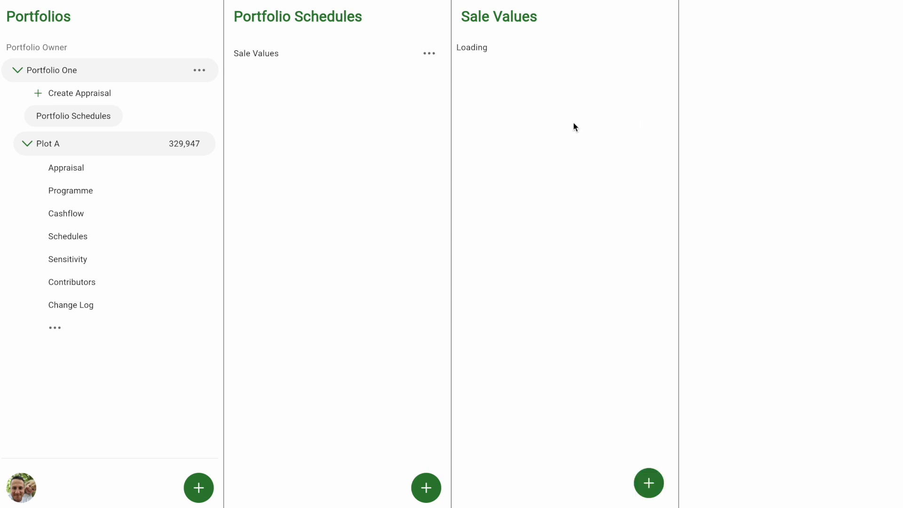
- Add a 4 Bed item with a value of 500000 to the Sale Values schedule
left_click(656, 470)
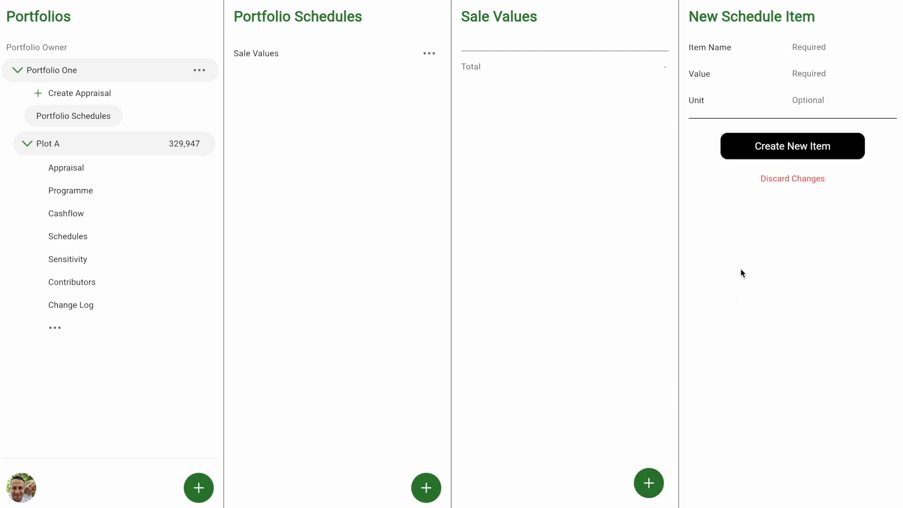
type("4 Bed")
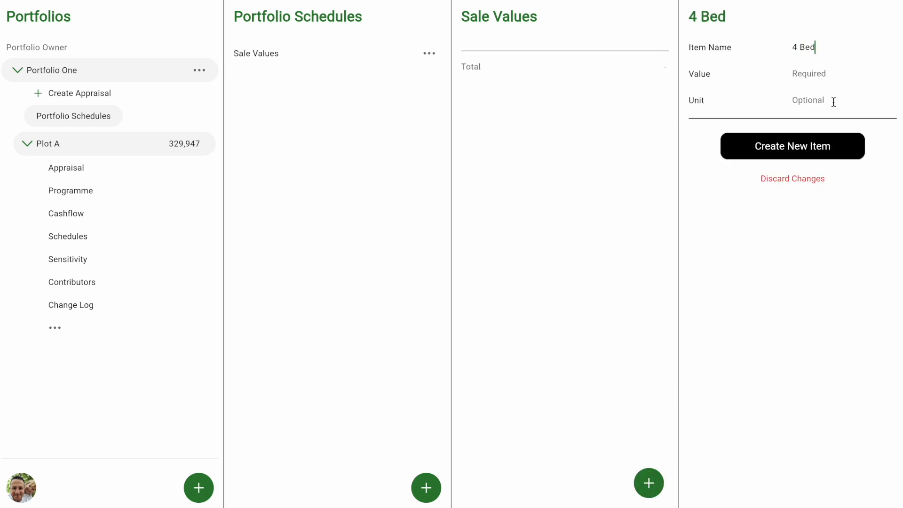
left_click(814, 76)
type("500000")
left_click(802, 147)
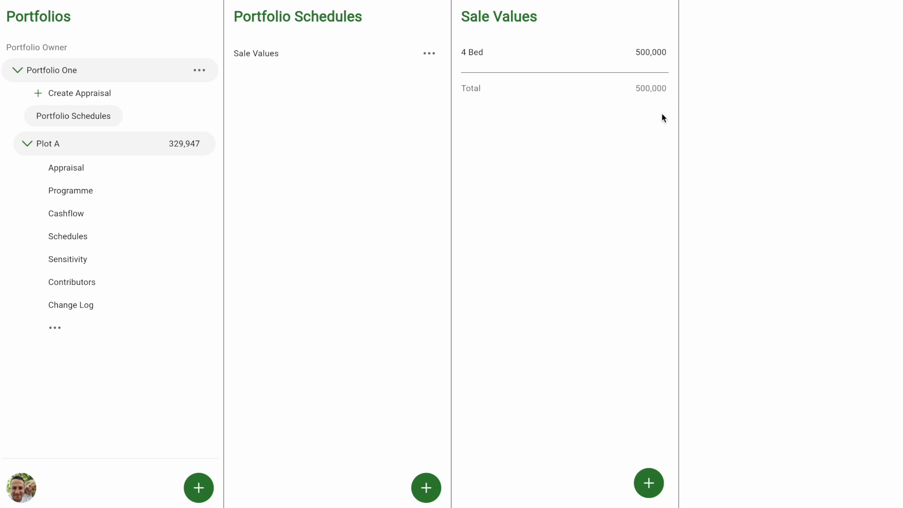
- Add a 3 Bed item with a value of 400000 to the Sale Values schedule
left_click(649, 480)
type("3")
type(" Bed")
type("400000")
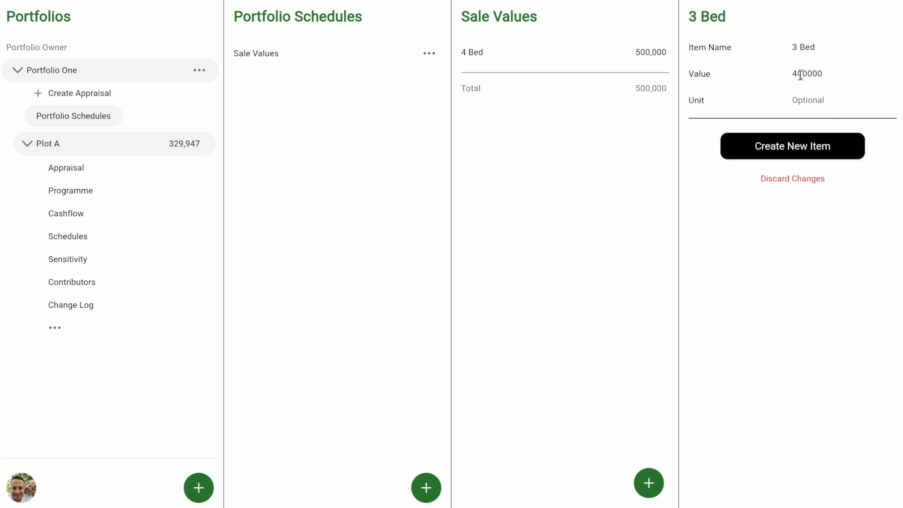
left_click(792, 149)
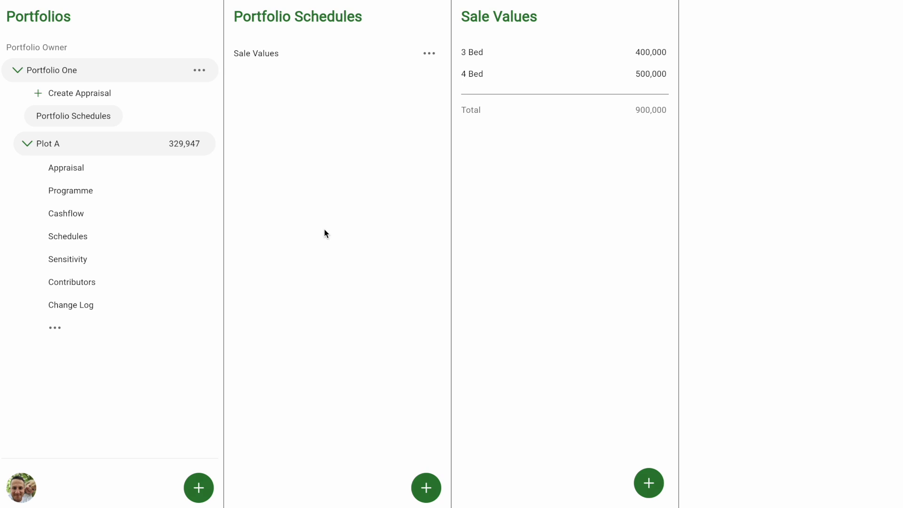
- Link the 4 Bed Houses rate in Plot A's appraisal to the 4 Bed item of the Sale Values schedule and save
left_click(71, 171)
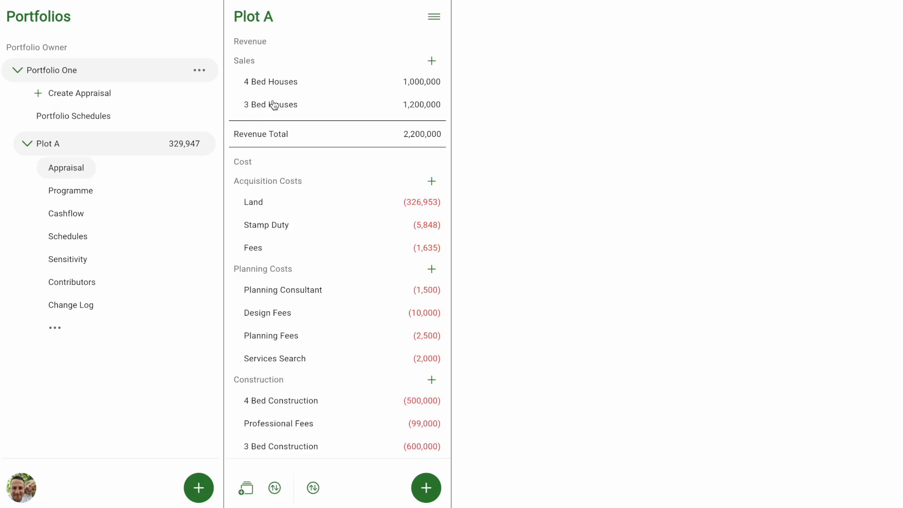
left_click(275, 85)
left_click(541, 165)
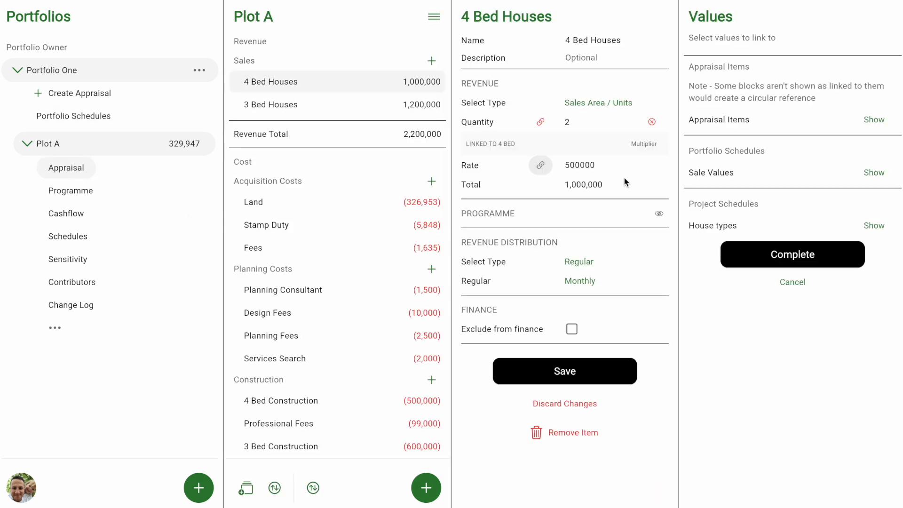
left_click(874, 174)
left_click(871, 221)
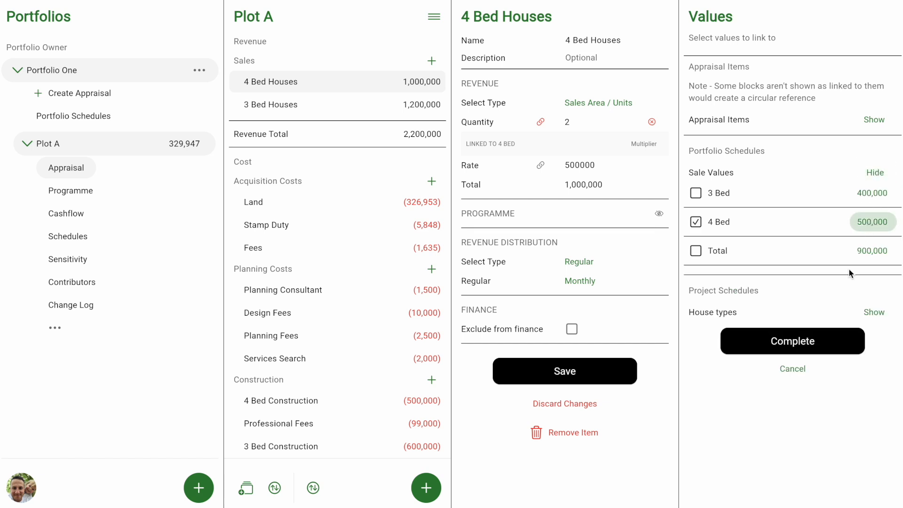
left_click(803, 339)
left_click(613, 403)
- Link the 3 Bed Houses rate to the 3 Bed item of the Sale Values schedule and save
left_click(357, 106)
left_click(540, 165)
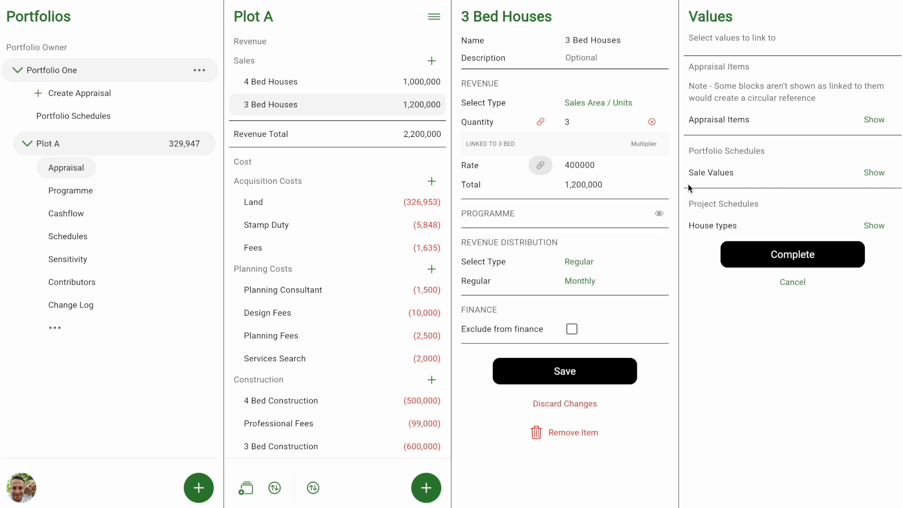
left_click(873, 173)
left_click(872, 194)
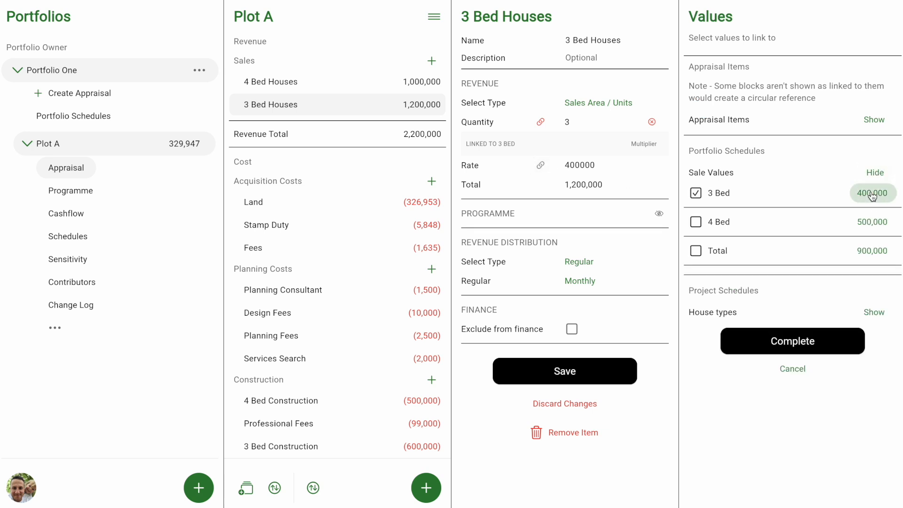
left_click(801, 341)
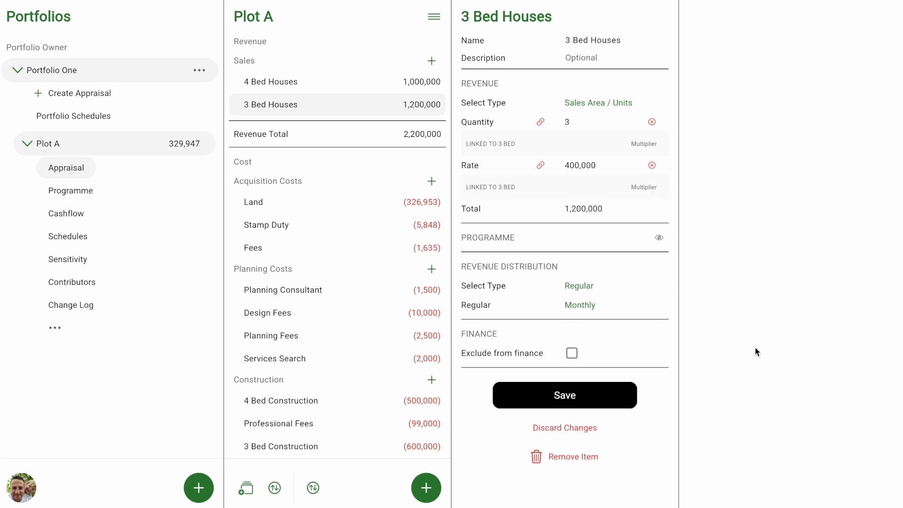
left_click(572, 397)
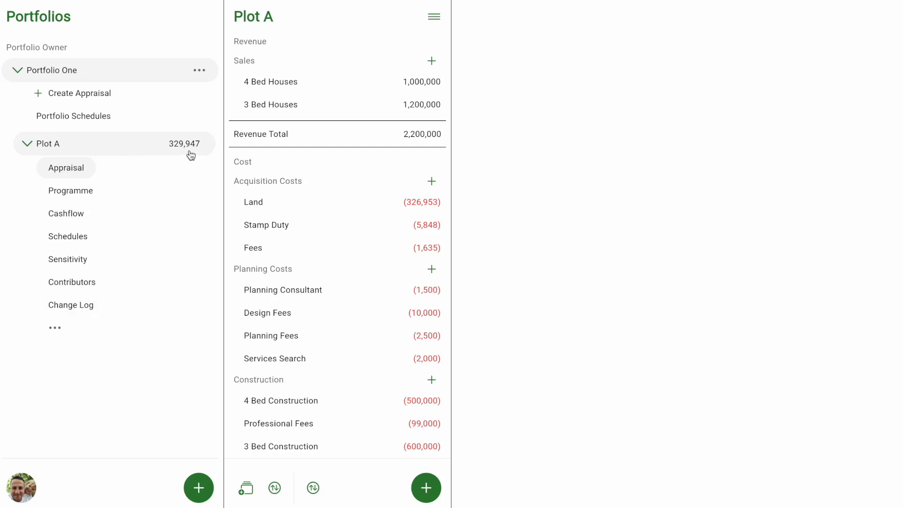
- Duplicate the Plot A project under the name Plot A Option 2
left_click(434, 16)
left_click(480, 83)
type("Plot A Option2")
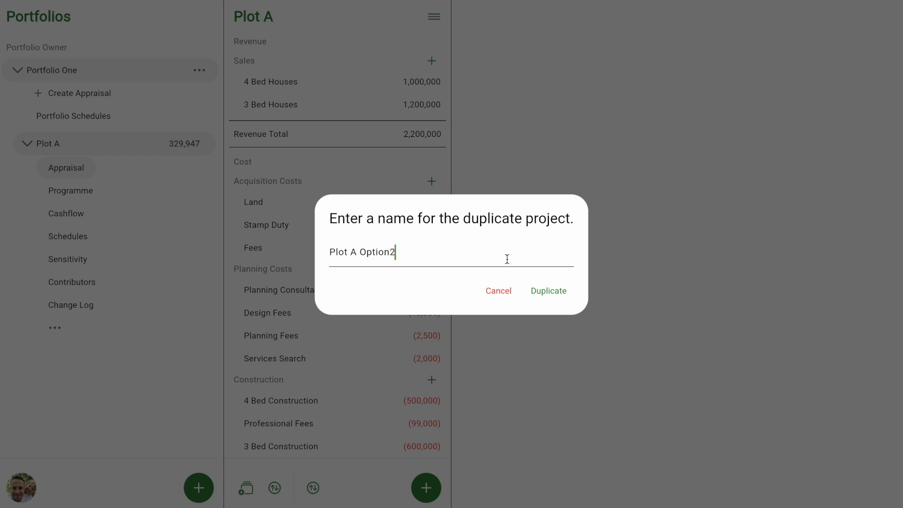
left_click(391, 252)
left_click(548, 292)
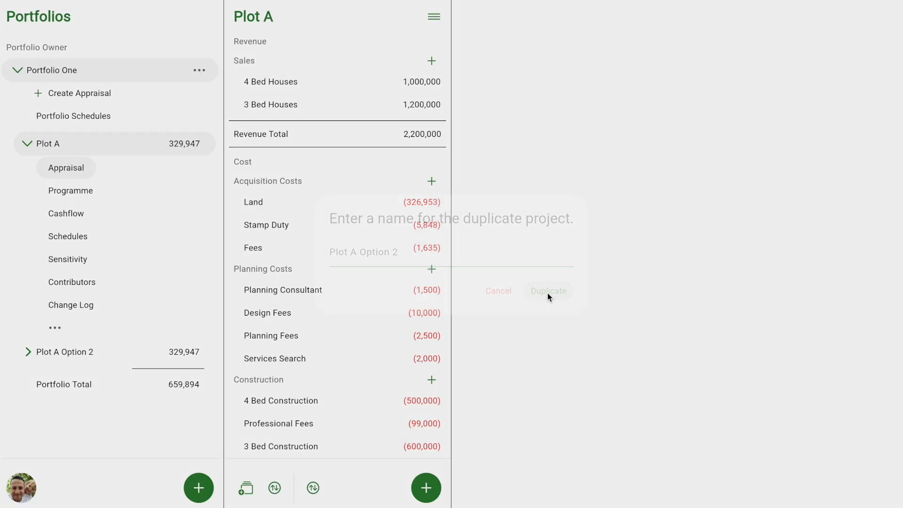
- Set the 3 Bed item to 4 in the House types project schedule of Plot A Option 2
left_click(104, 356)
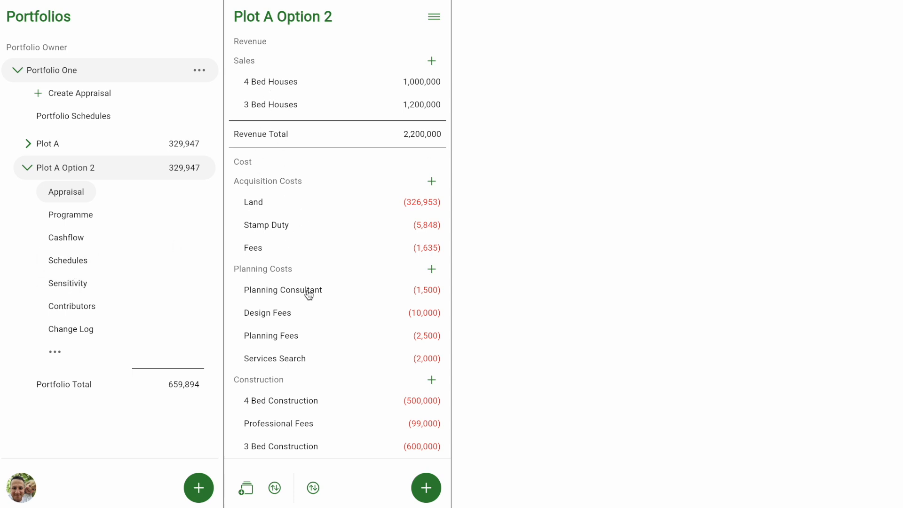
left_click(66, 265)
left_click(322, 56)
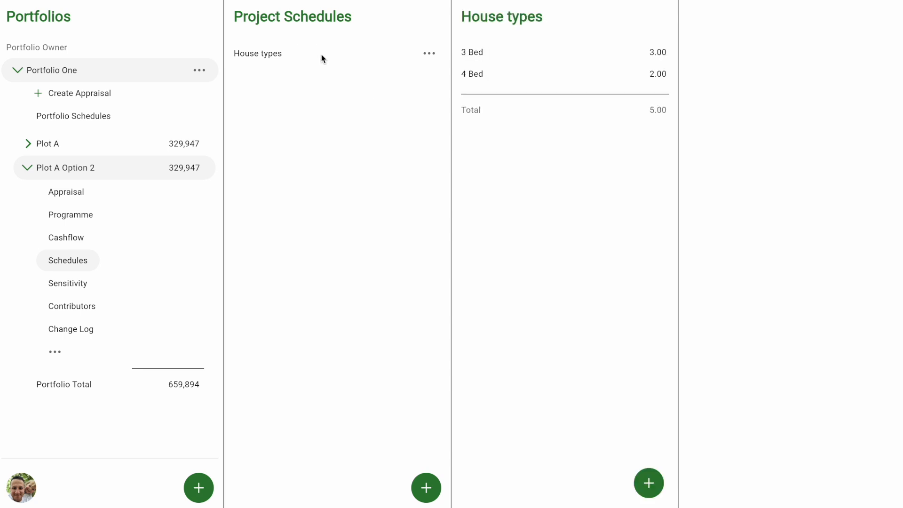
left_click(633, 54)
left_click(805, 80)
key("BackSpace")
type("4")
left_click(792, 146)
- Set the 4 Bed item to 3 in the same House types schedule and update it
left_click(661, 77)
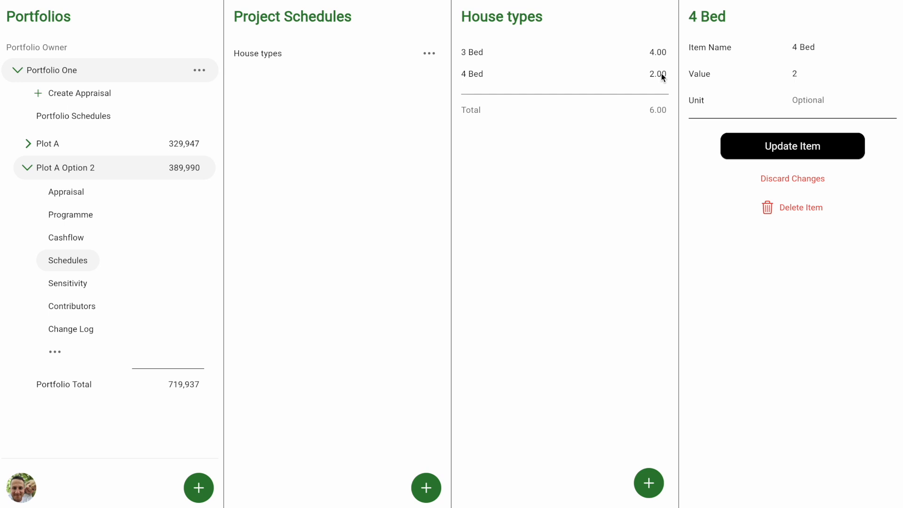
key("BackSpace")
type("3")
left_click(798, 150)
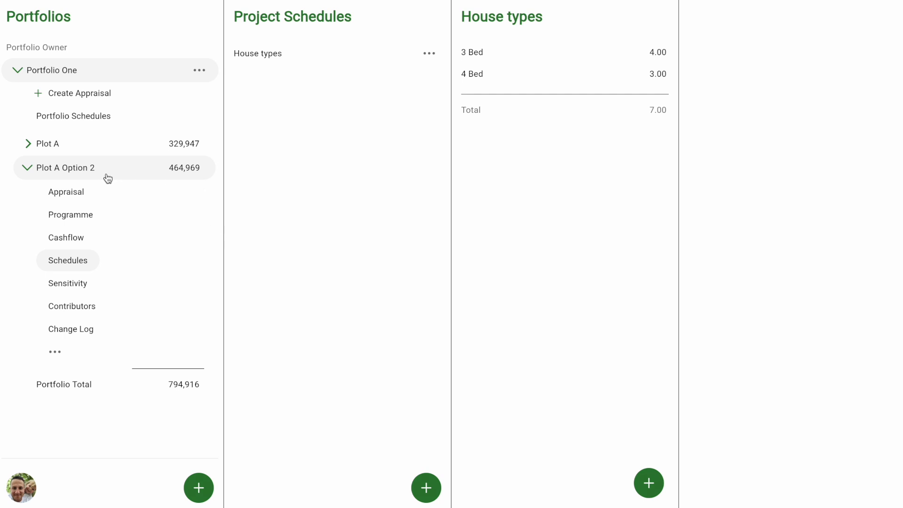
- Examine Plot A Option 2's appraisal from the sales revenue down to the performance metrics
left_click(69, 200)
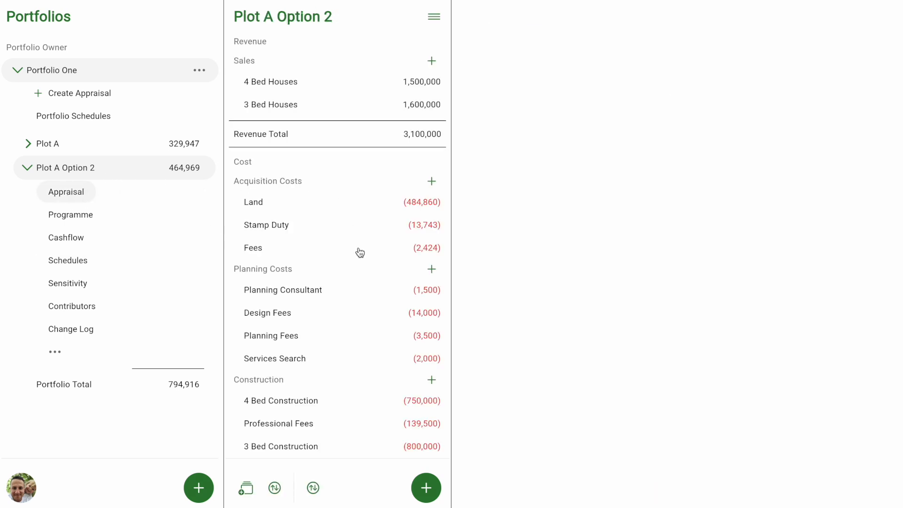
scroll(359, 254, "down", 8)
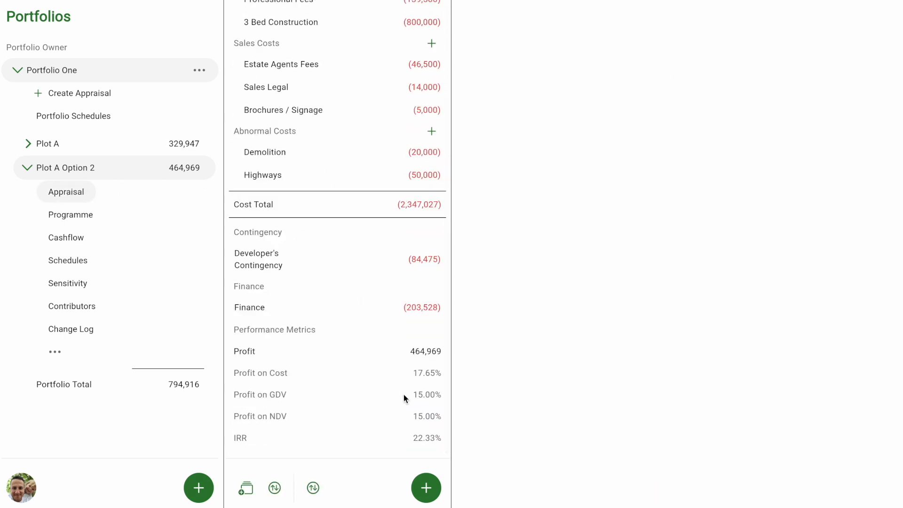
scroll(363, 405, "up", 7)
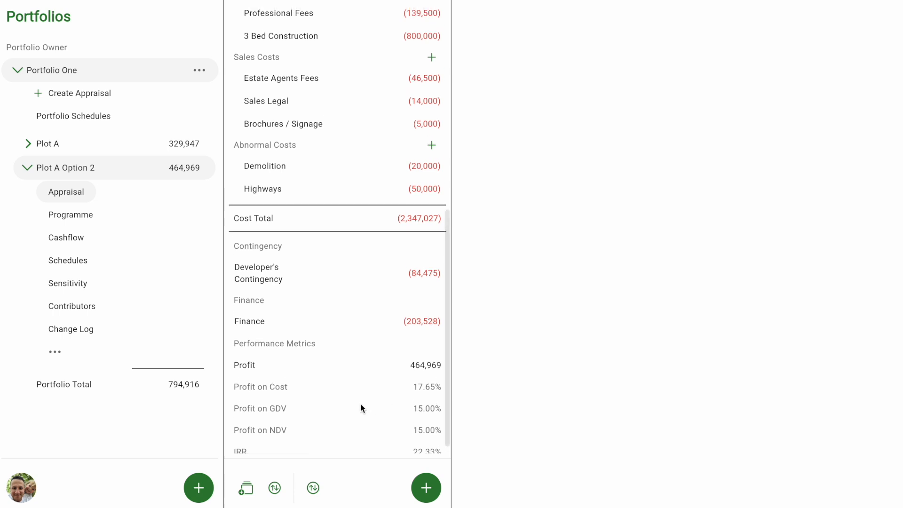
scroll(362, 405, "up", 2)
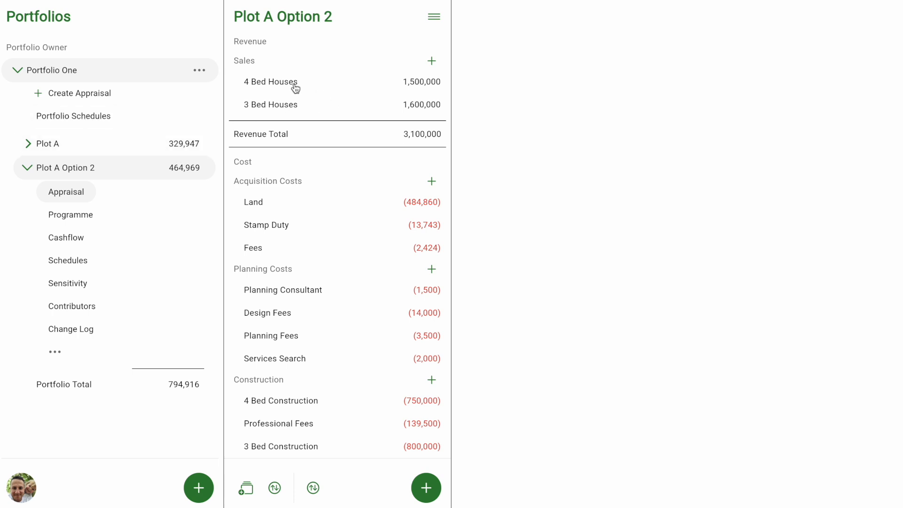
- Set the 3 Bed item's value to 425000 in the Sale Values portfolio schedule
left_click(84, 121)
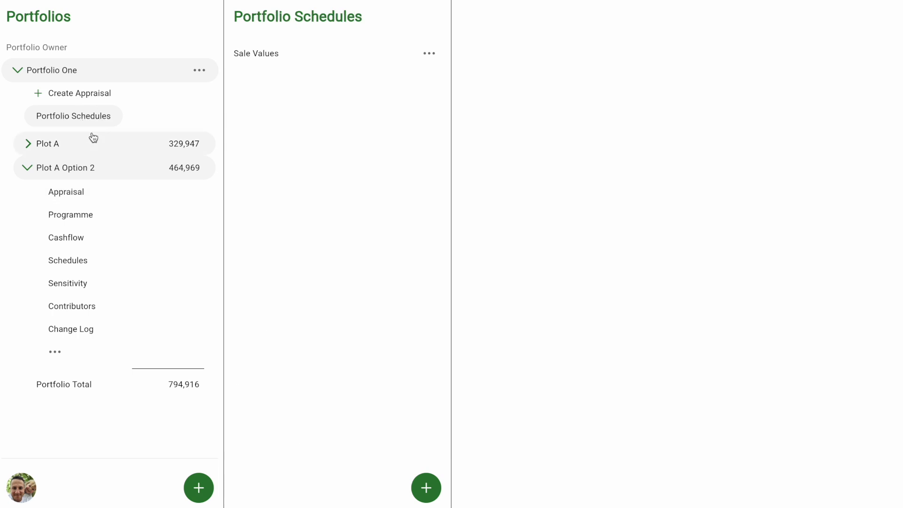
left_click(292, 61)
left_click(635, 53)
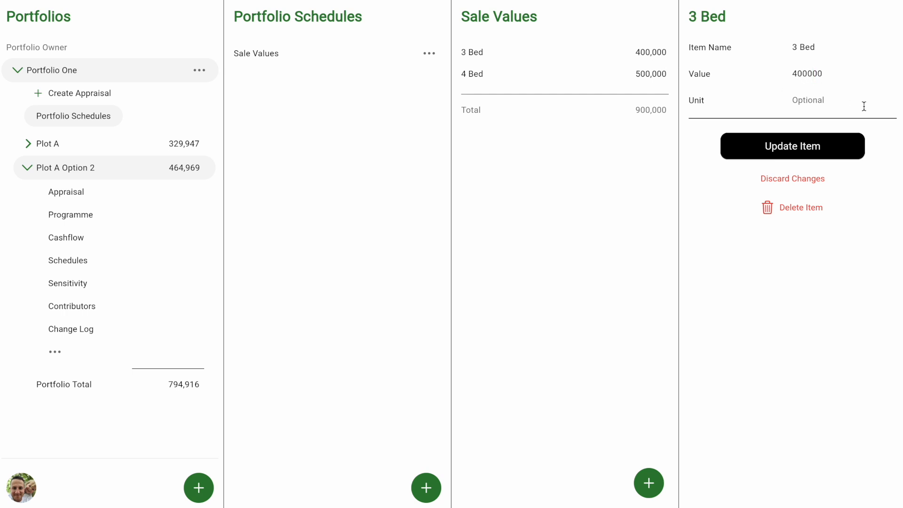
key("BackSpace")
key("BackSpace")
key("BackSpace")
type("42")
type("0")
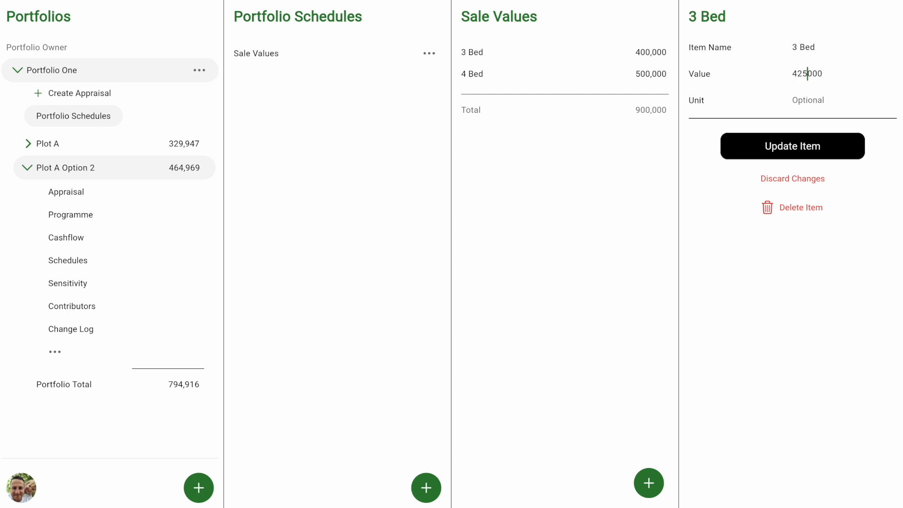
left_click(796, 152)
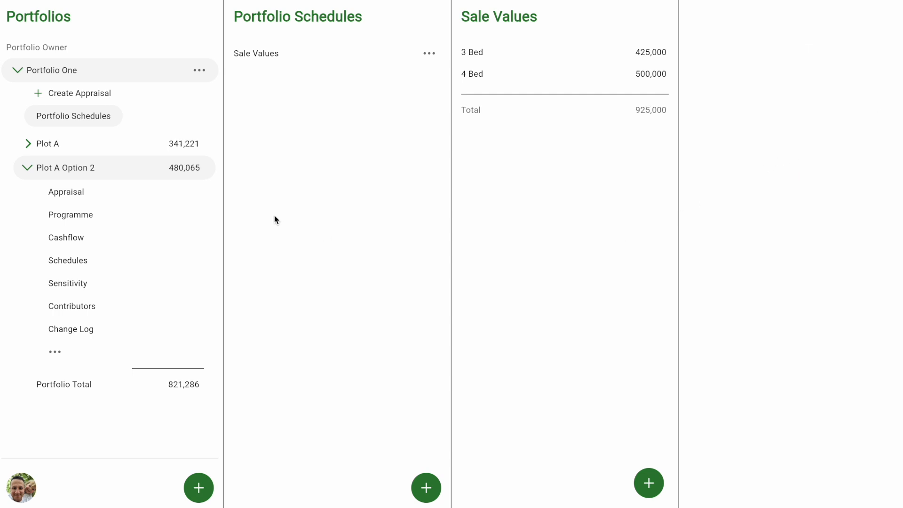
- Set the 4 Bed item's value to 525000 in the Sale Values schedule and update it
left_click(535, 74)
left_click(807, 73)
key("BackSpace")
key("BackSpace")
type("25")
left_click(807, 154)
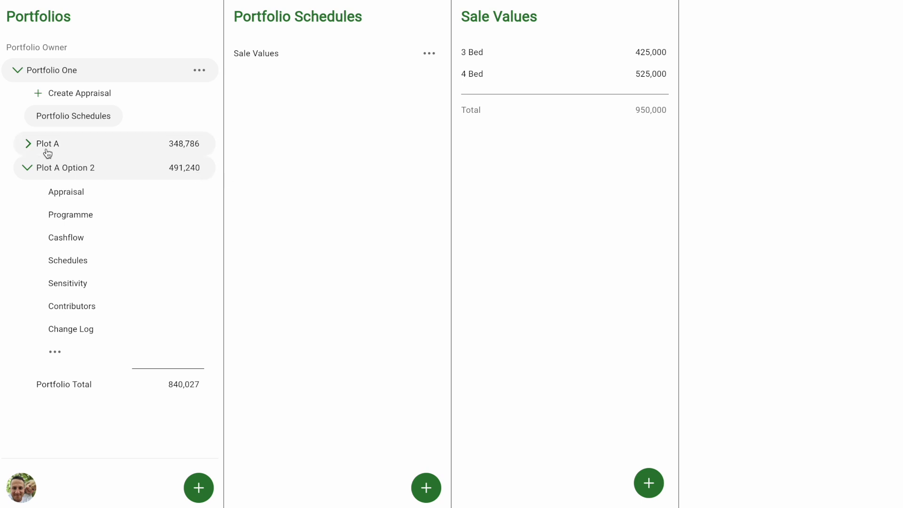
- Examine Plot A's appraisal, covering its sales revenue, costs and performance metrics
left_click(61, 148)
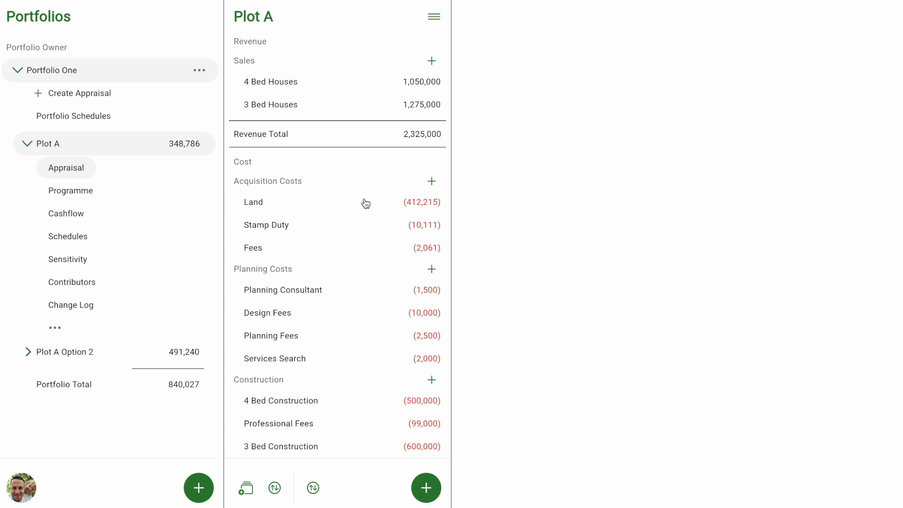
scroll(362, 216, "down", 9)
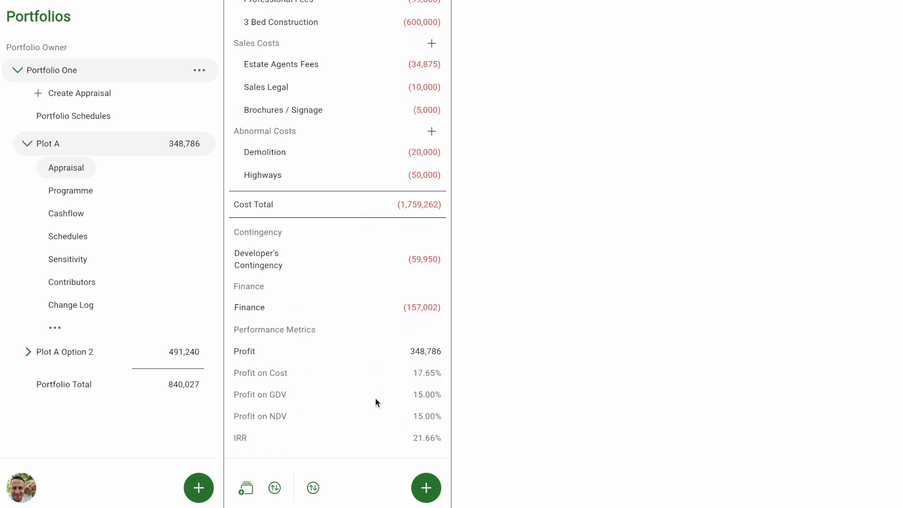
scroll(375, 400, "up", 9)
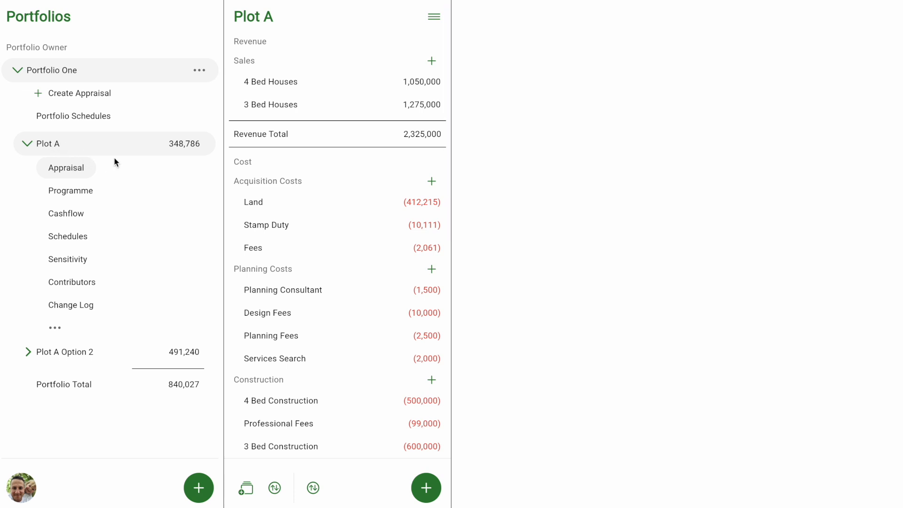
- Turn off Show Performance Metrics in the portfolio settings of Portfolio One
left_click(47, 147)
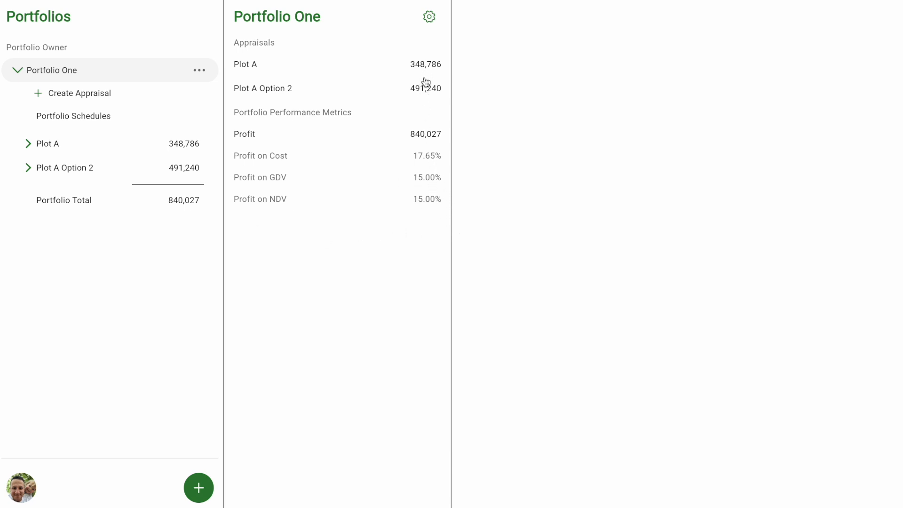
left_click(430, 17)
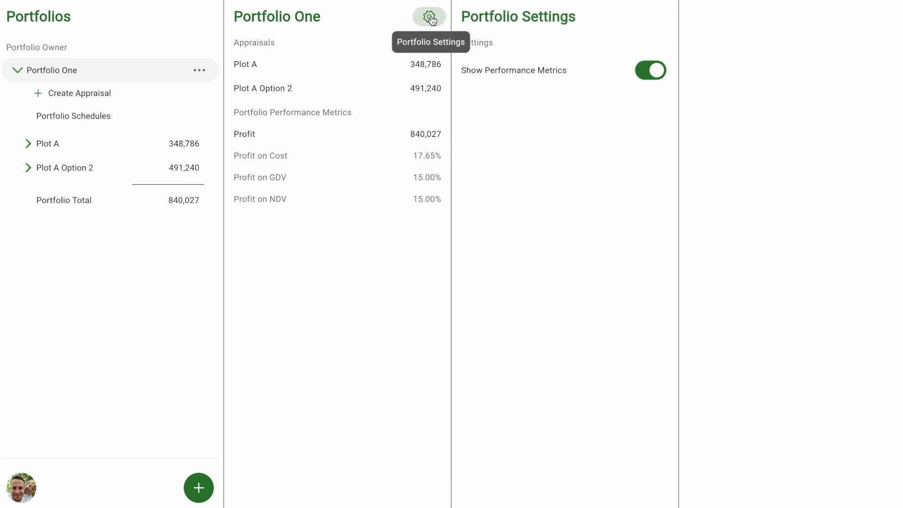
left_click(659, 72)
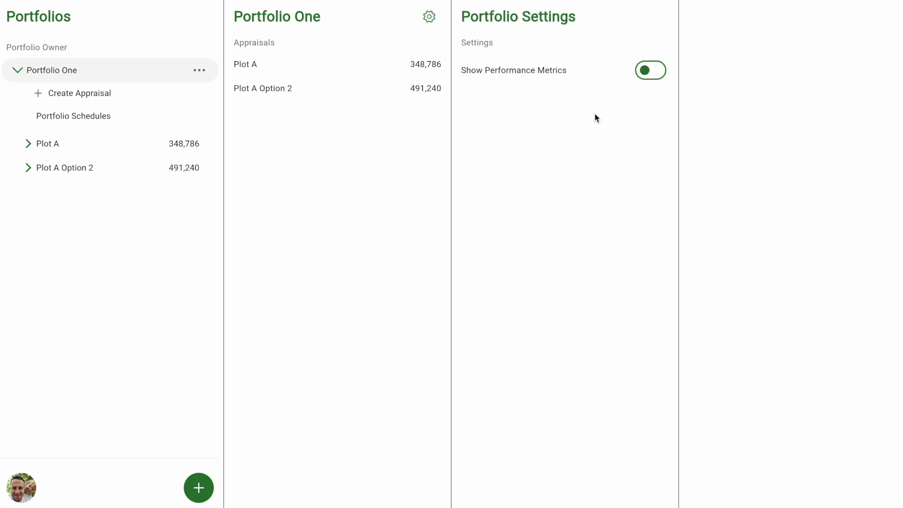